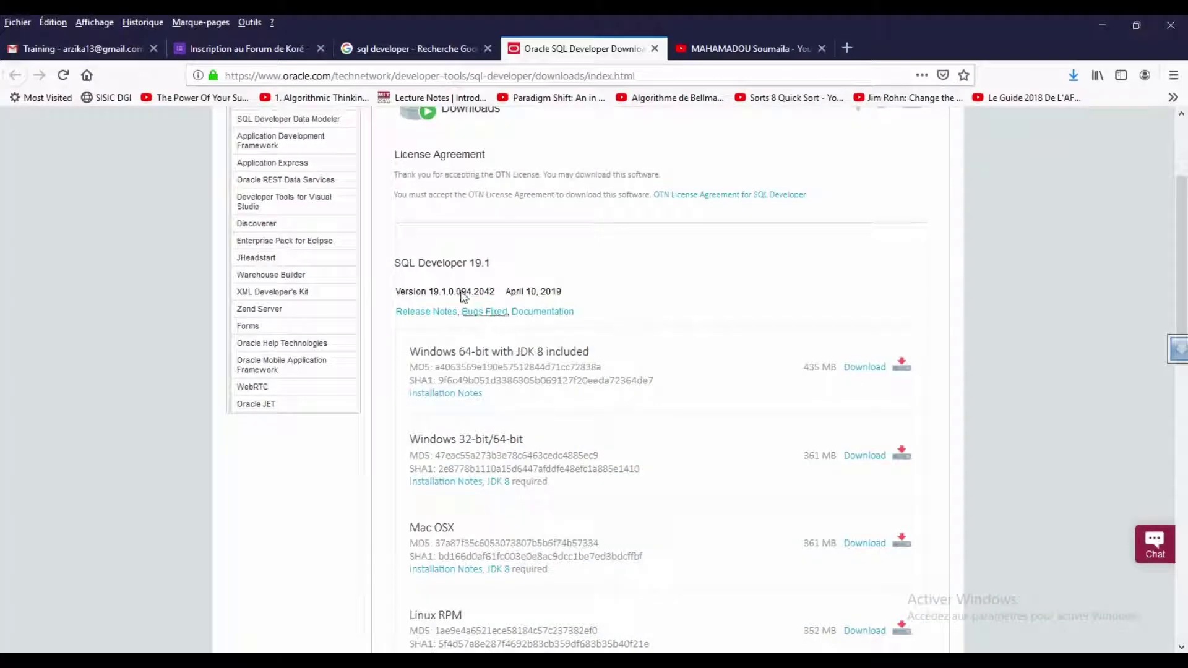
Examine the signed-in Oracle account options and the SQL Developer 19.1 packages offered for each platform on the download page
{"action": "scroll", "coordinate": [463, 297], "scroll_direction": "up", "scroll_amount": 4}
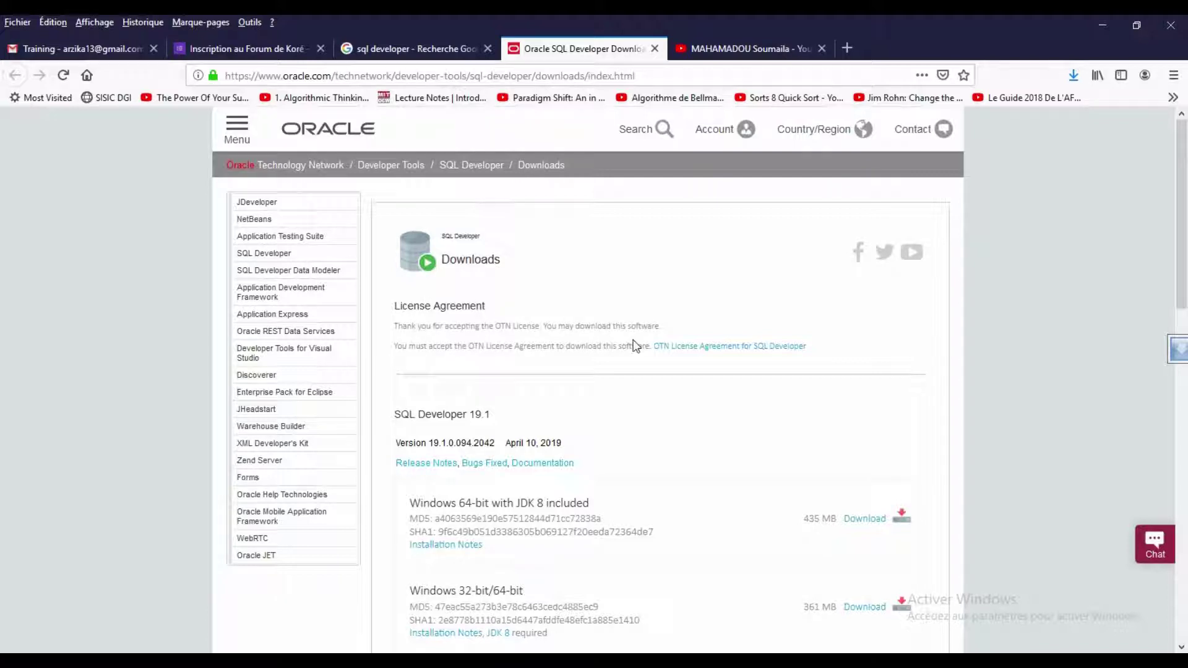
{"action": "left_click", "coordinate": [747, 129]}
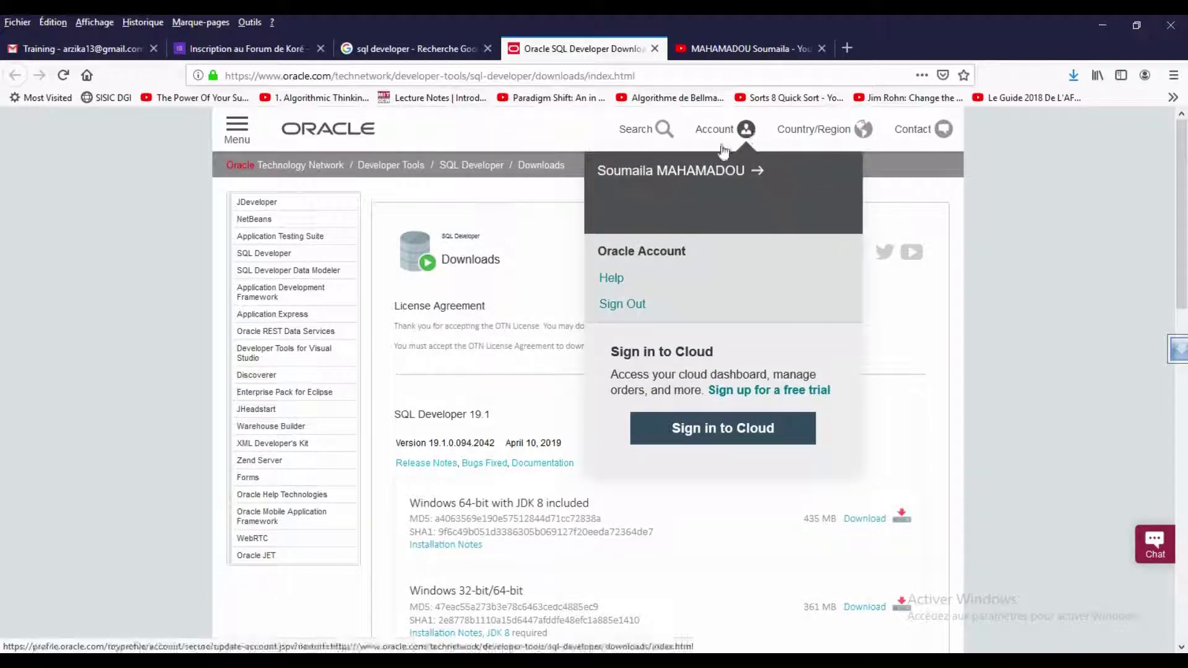
{"action": "left_click", "coordinate": [724, 136]}
{"action": "left_click", "coordinate": [772, 144]}
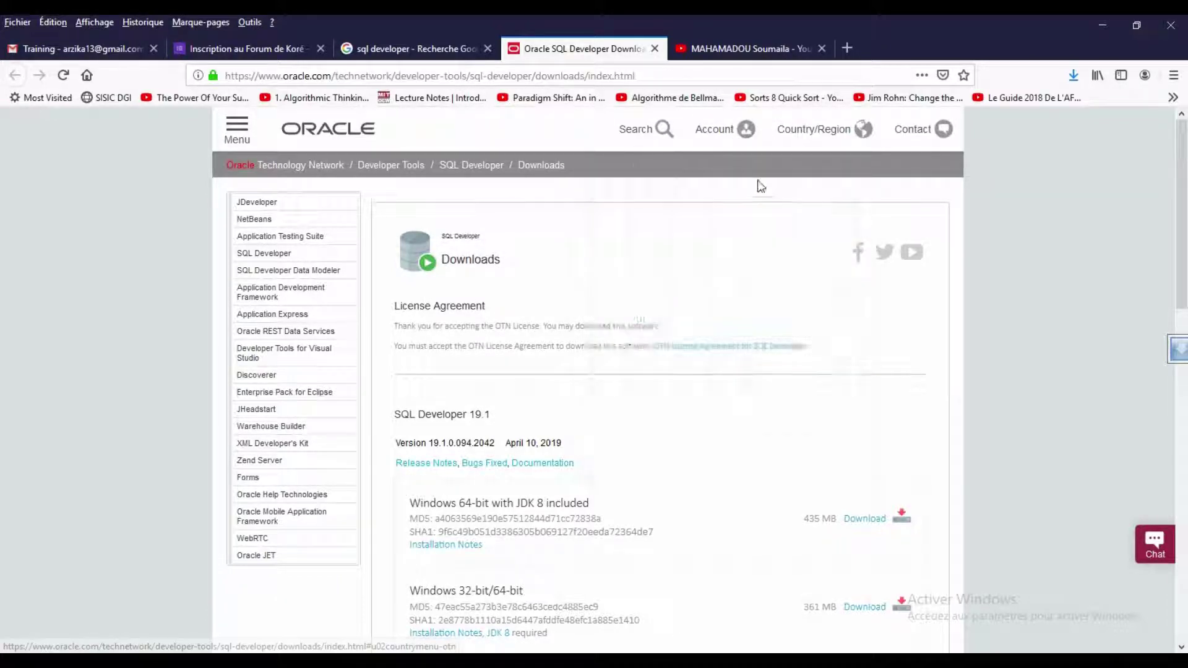
{"action": "scroll", "coordinate": [585, 406], "scroll_direction": "down", "scroll_amount": 2}
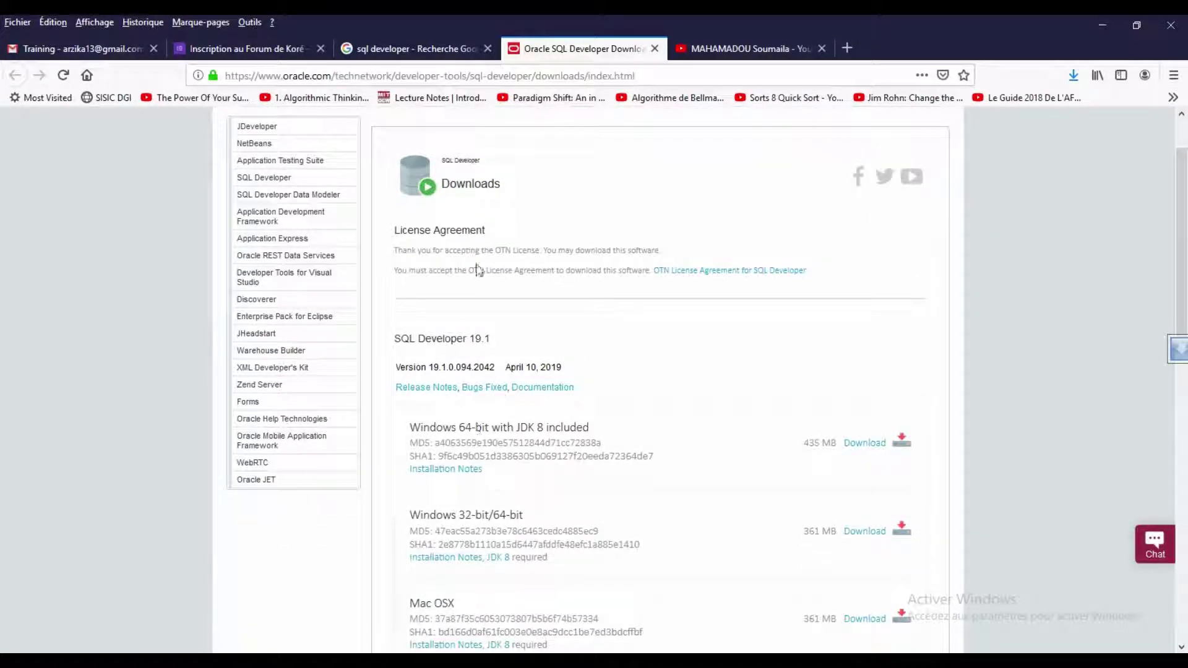
{"action": "scroll", "coordinate": [489, 297], "scroll_direction": "down", "scroll_amount": 3}
{"action": "scroll", "coordinate": [680, 283], "scroll_direction": "up", "scroll_amount": 2}
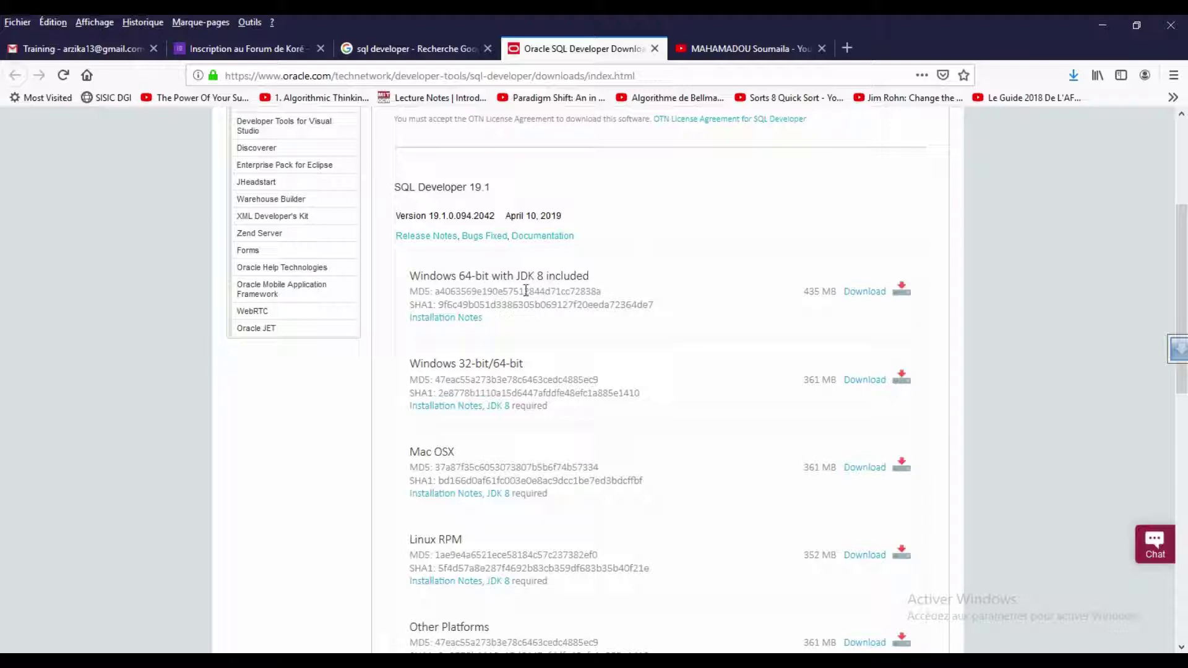
{"action": "scroll", "coordinate": [643, 286], "scroll_direction": "down", "scroll_amount": 10}
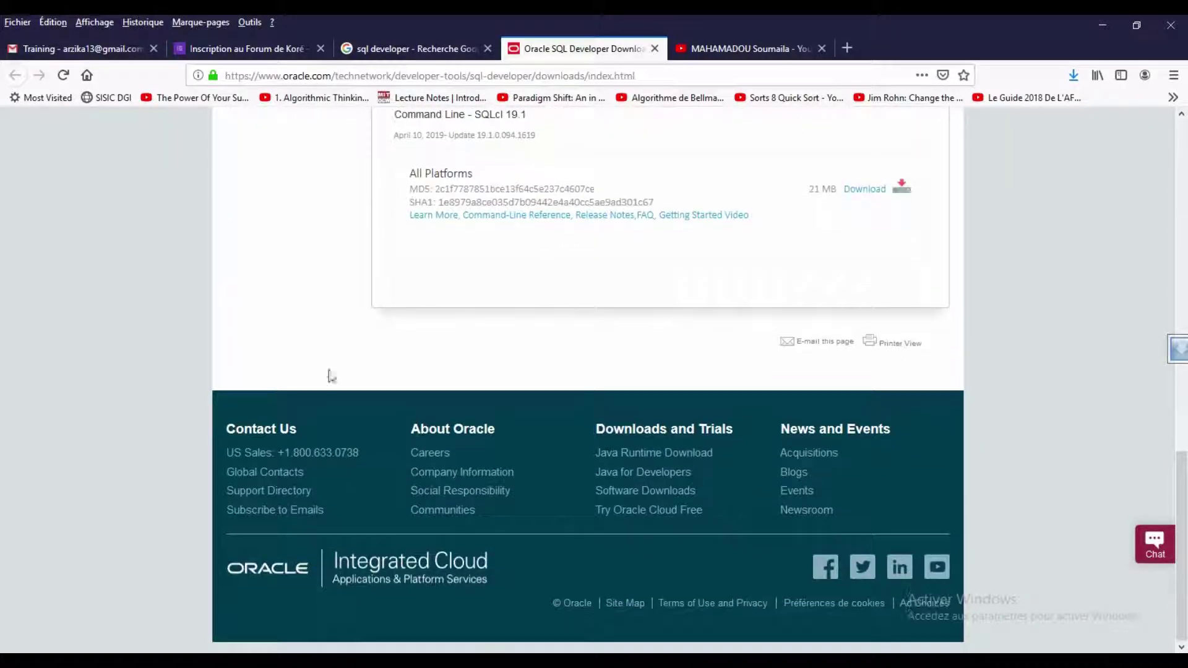
{"action": "scroll", "coordinate": [500, 411], "scroll_direction": "up", "scroll_amount": 6}
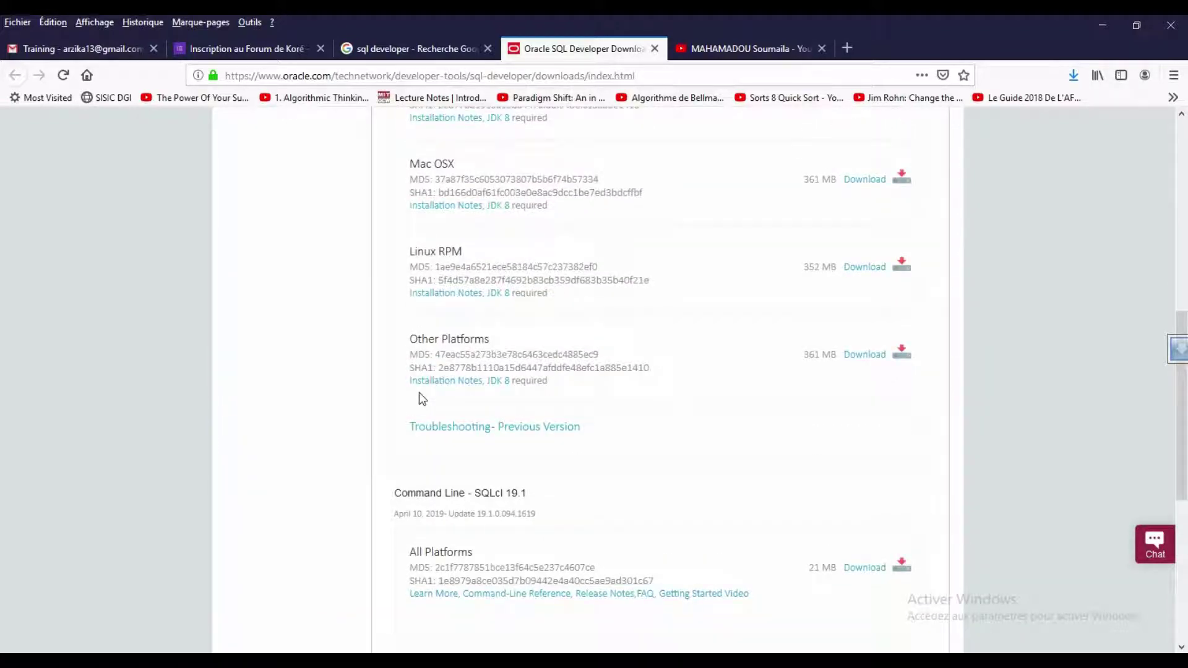
{"action": "scroll", "coordinate": [557, 557], "scroll_direction": "down", "scroll_amount": 3}
{"action": "scroll", "coordinate": [743, 576], "scroll_direction": "up", "scroll_amount": 3}
{"action": "scroll", "coordinate": [597, 507], "scroll_direction": "up", "scroll_amount": 8}
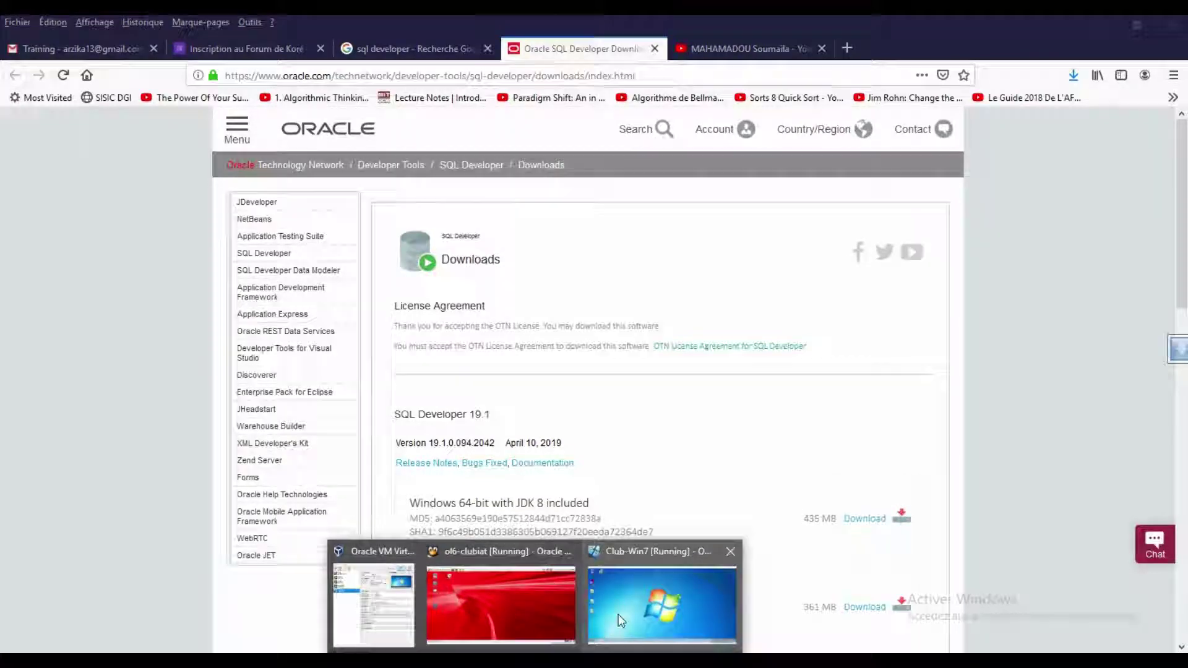
Switch to the Club-Win7 virtual machine and launch SQL Developer from the sqldeveloper folder inside sqldeveloper-4.1.3.20.78-x64
{"action": "left_click", "coordinate": [661, 594]}
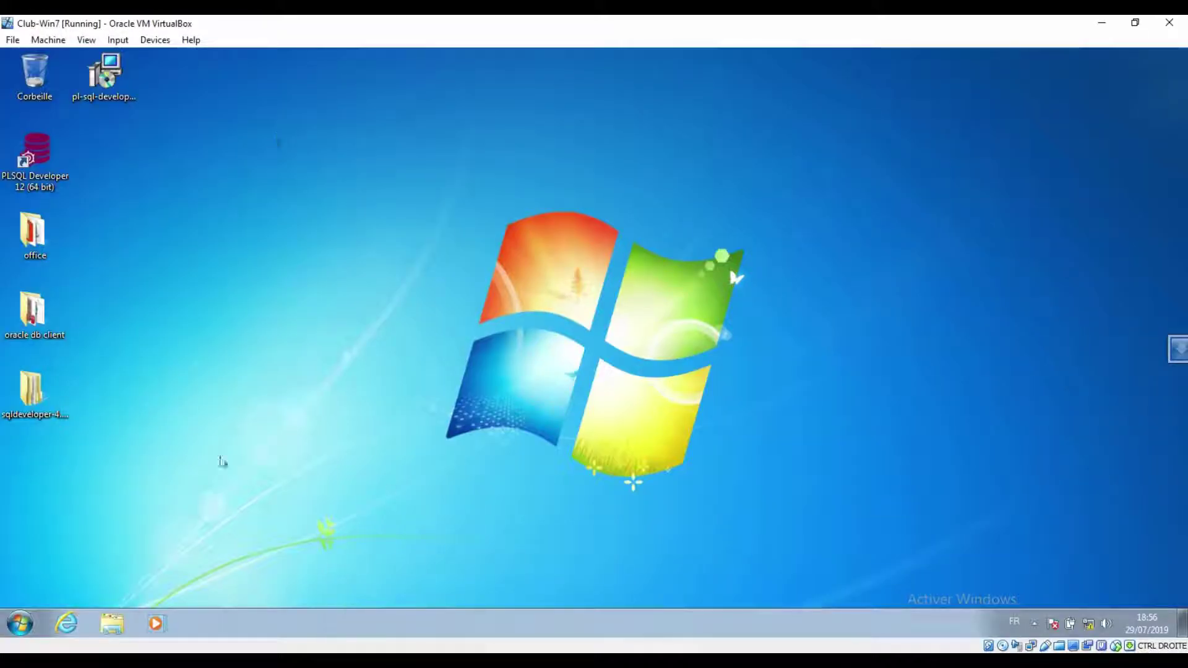
{"action": "left_click_drag", "start_coordinate": [22, 390], "coordinate": [54, 401]}
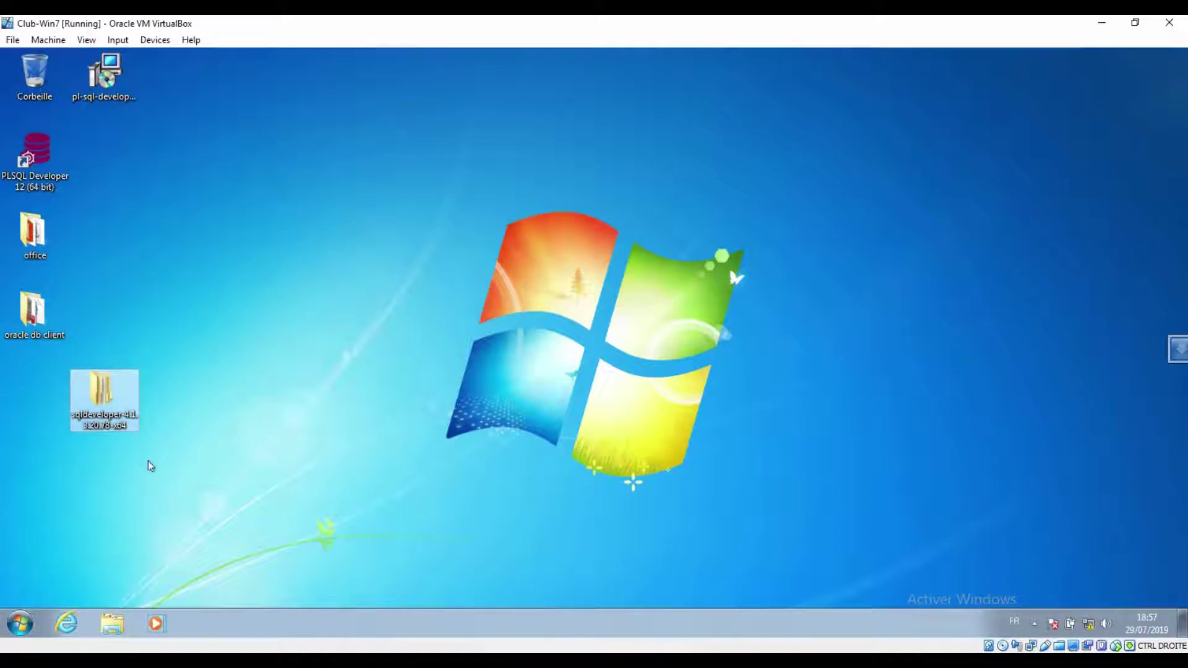
{"action": "double_click", "coordinate": [99, 396]}
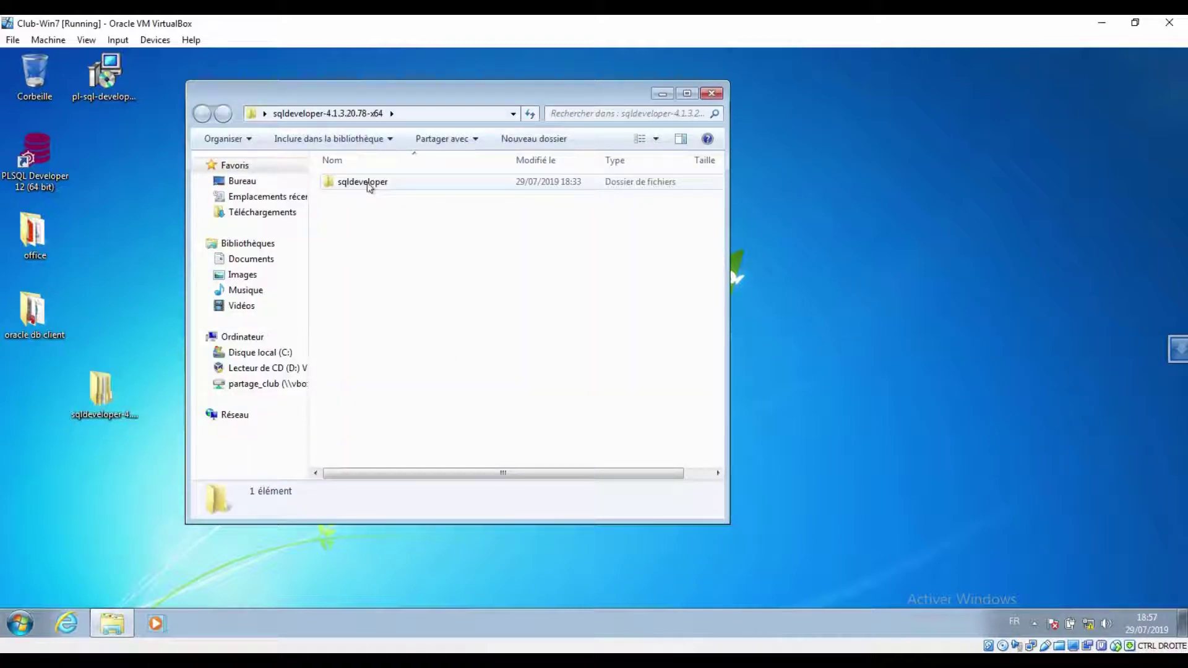
{"action": "double_click", "coordinate": [365, 182]}
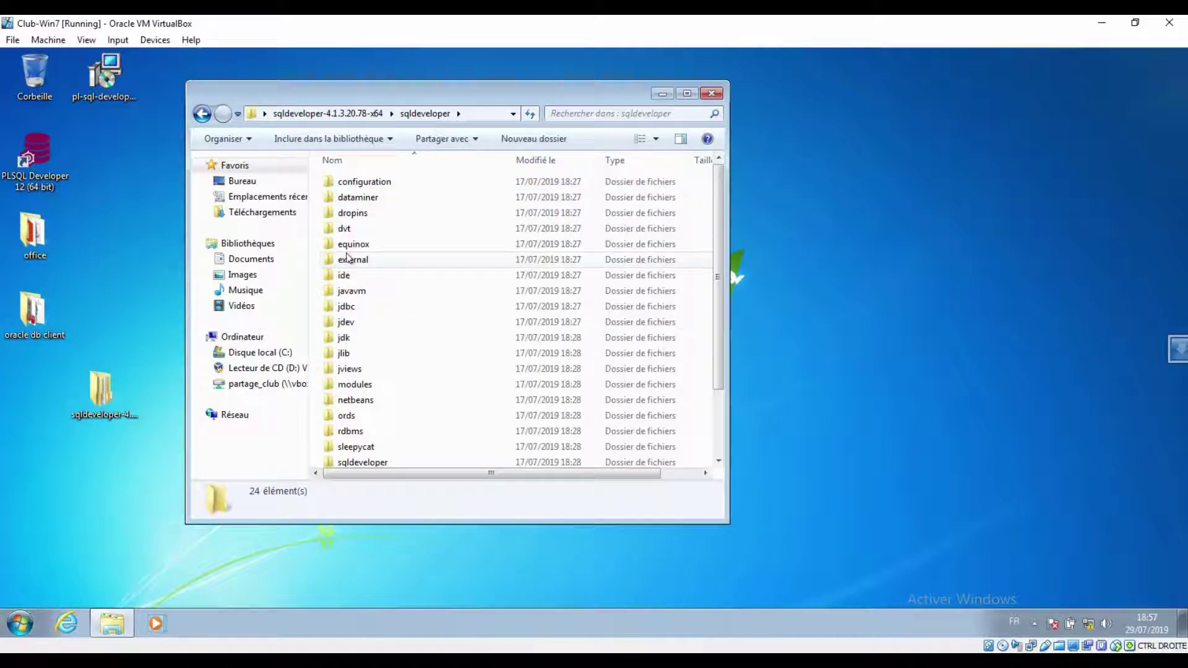
{"action": "scroll", "coordinate": [410, 309], "scroll_direction": "down", "scroll_amount": 2}
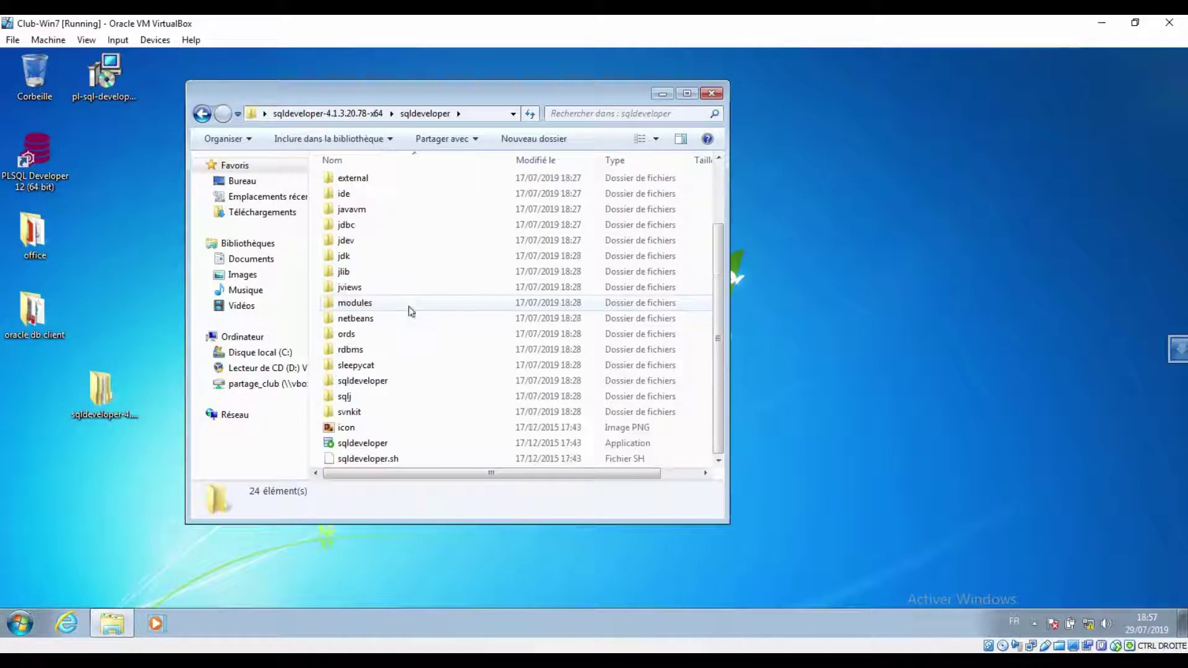
{"action": "double_click", "coordinate": [379, 444]}
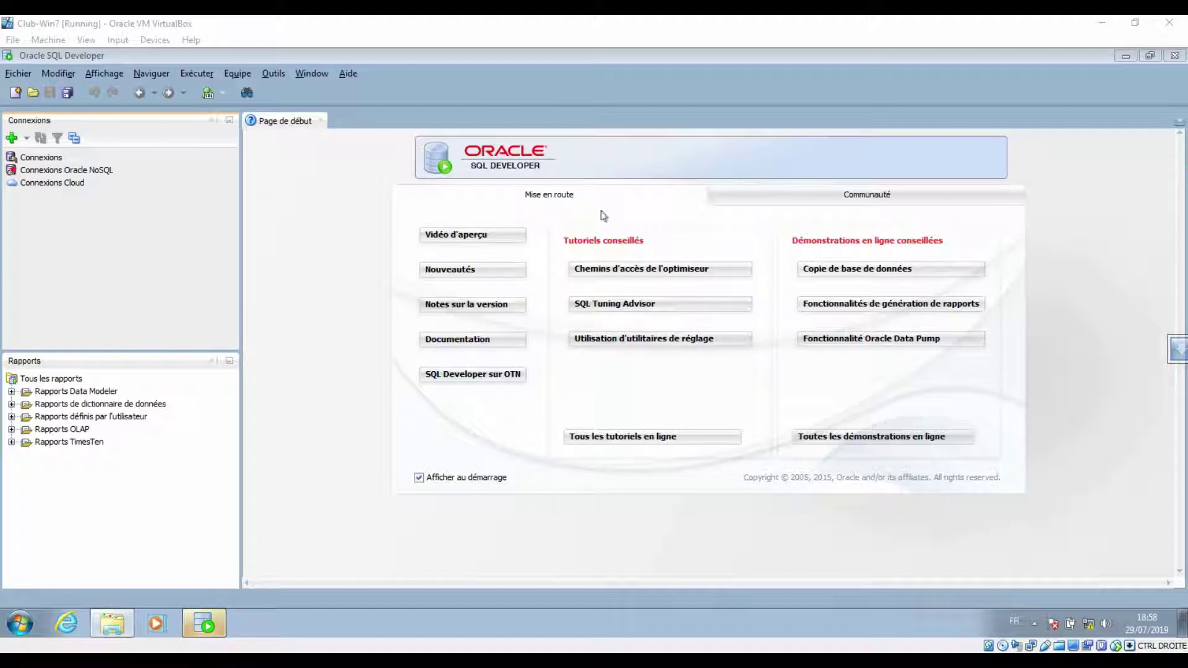
Look at the start page's Communauté resources and return to its Mise en route page
{"action": "left_click", "coordinate": [802, 200]}
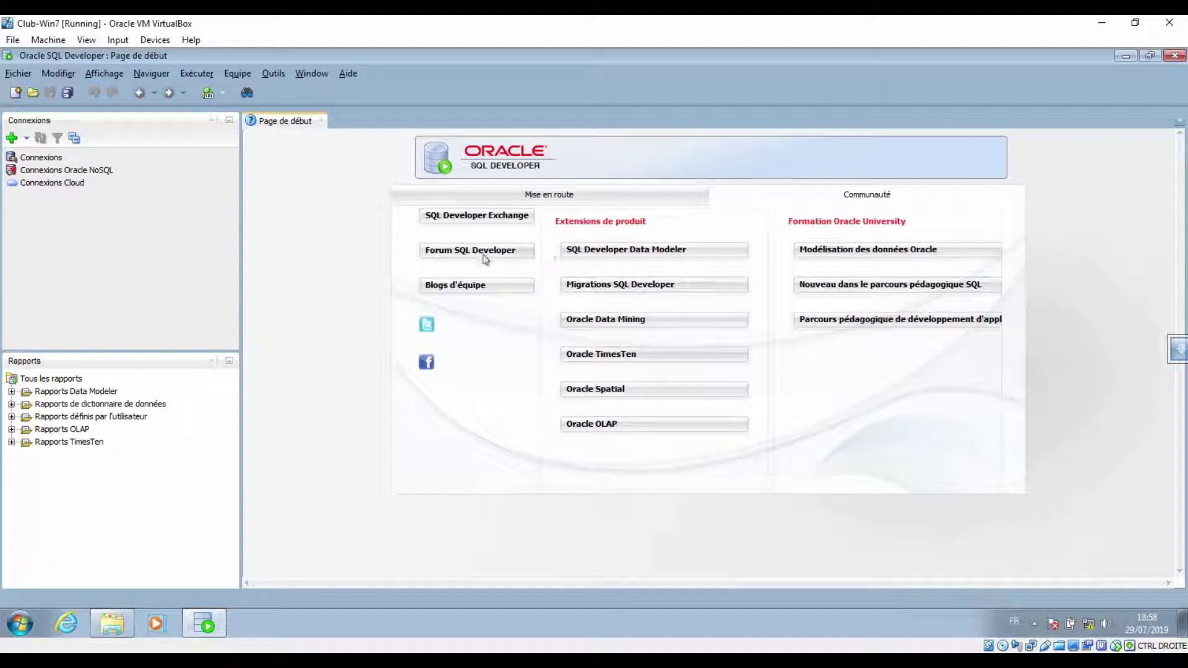
{"action": "left_click", "coordinate": [550, 194]}
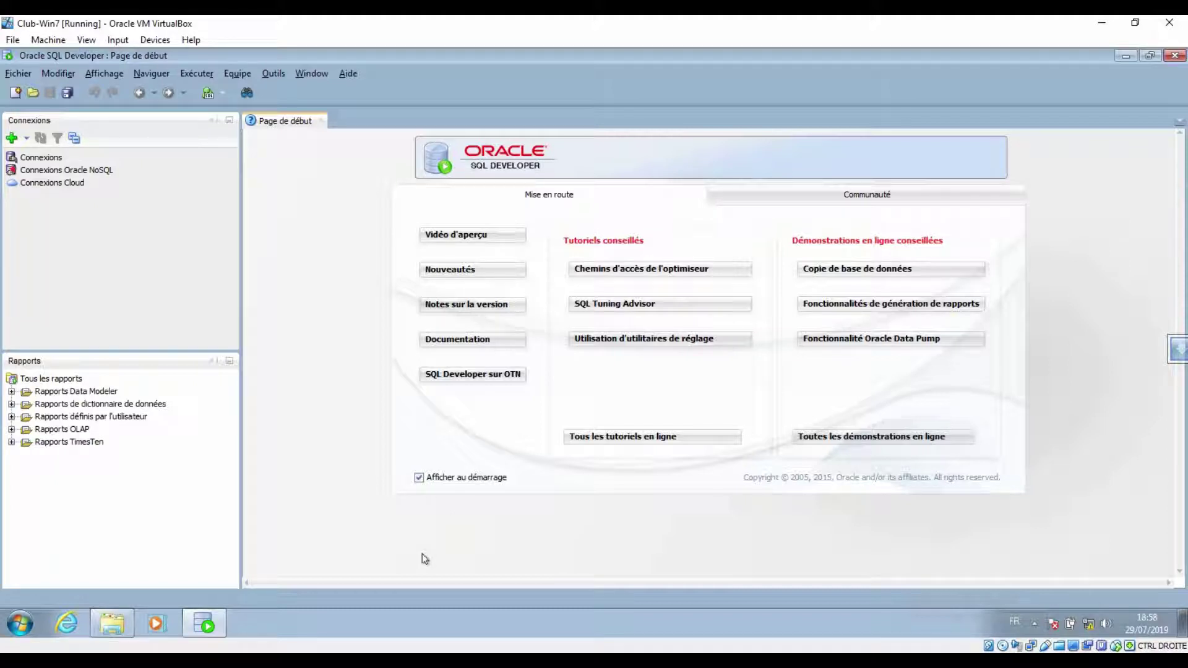
Ping the database server at 192.168.1.100 from a command prompt and interrupt the ping
{"action": "key", "text": "super+r"}
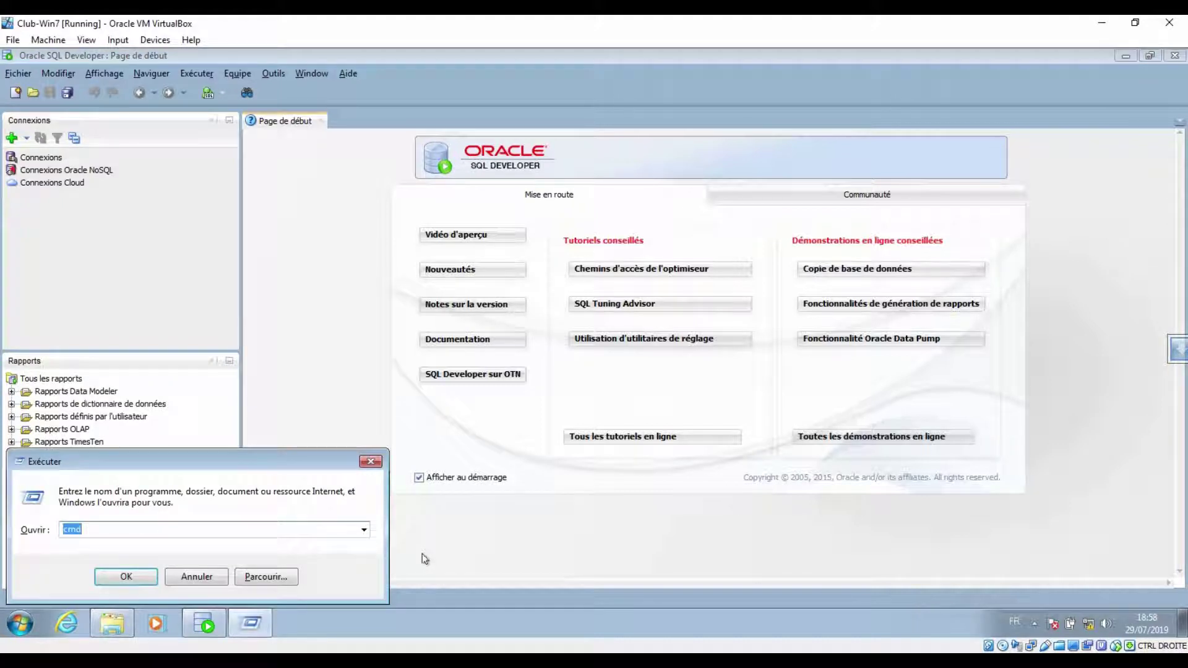
{"action": "key", "text": "Return"}
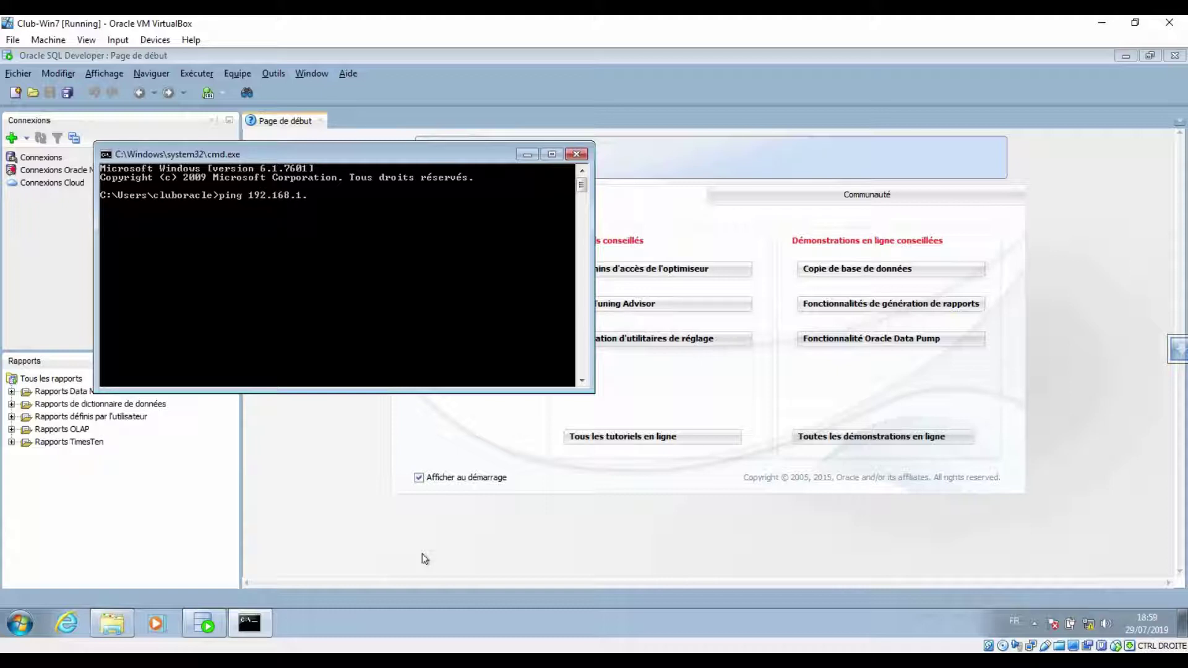
{"action": "key", "text": "Return"}
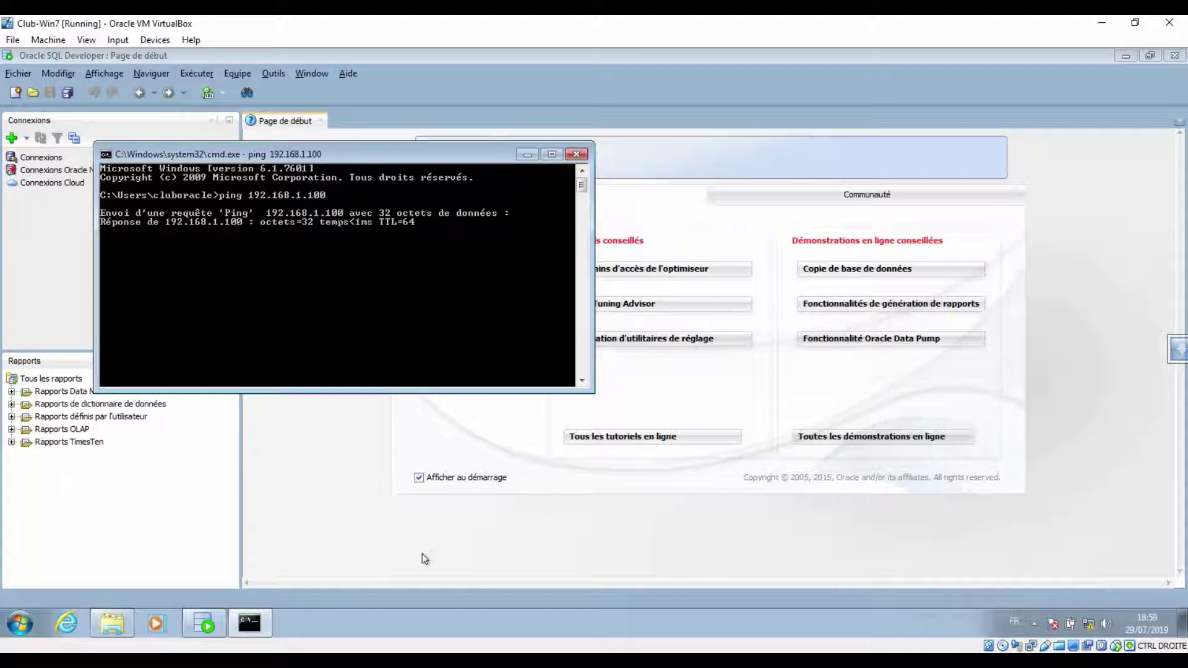
{"action": "key", "text": "ctrl+c"}
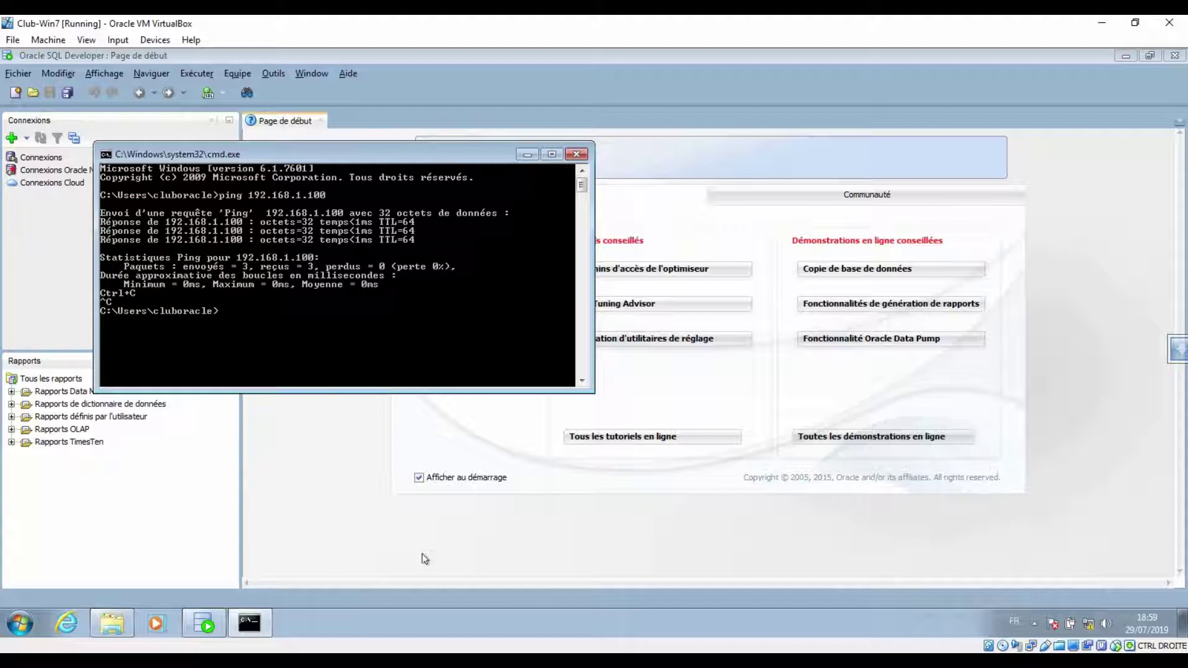
Launch Net Manager from the OraClient11g_home1 configuration and migration tools and authorize it to make changes
{"action": "left_click", "coordinate": [24, 623]}
{"action": "left_click", "coordinate": [75, 559]}
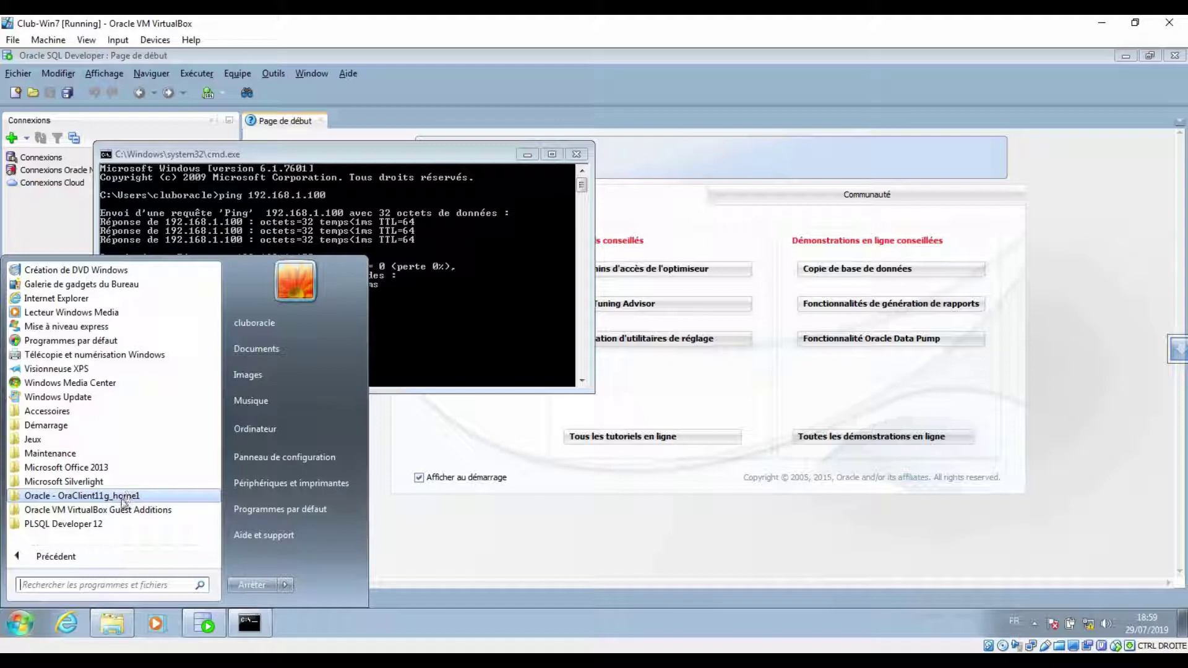
{"action": "left_click", "coordinate": [50, 496]}
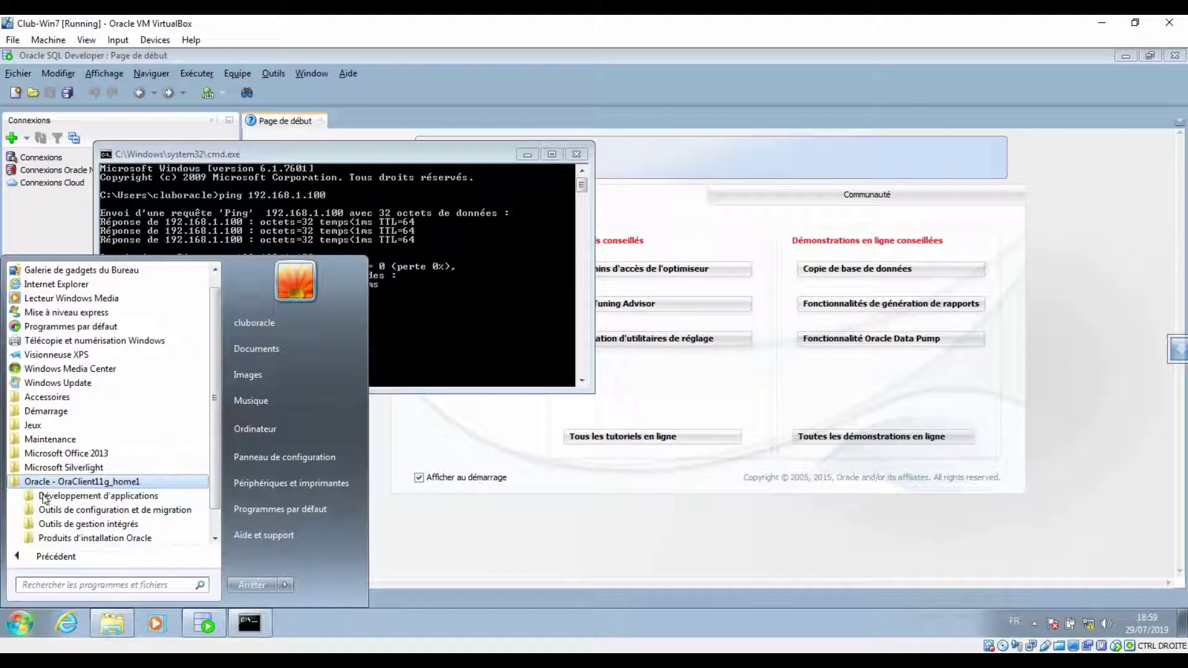
{"action": "left_click", "coordinate": [90, 509]}
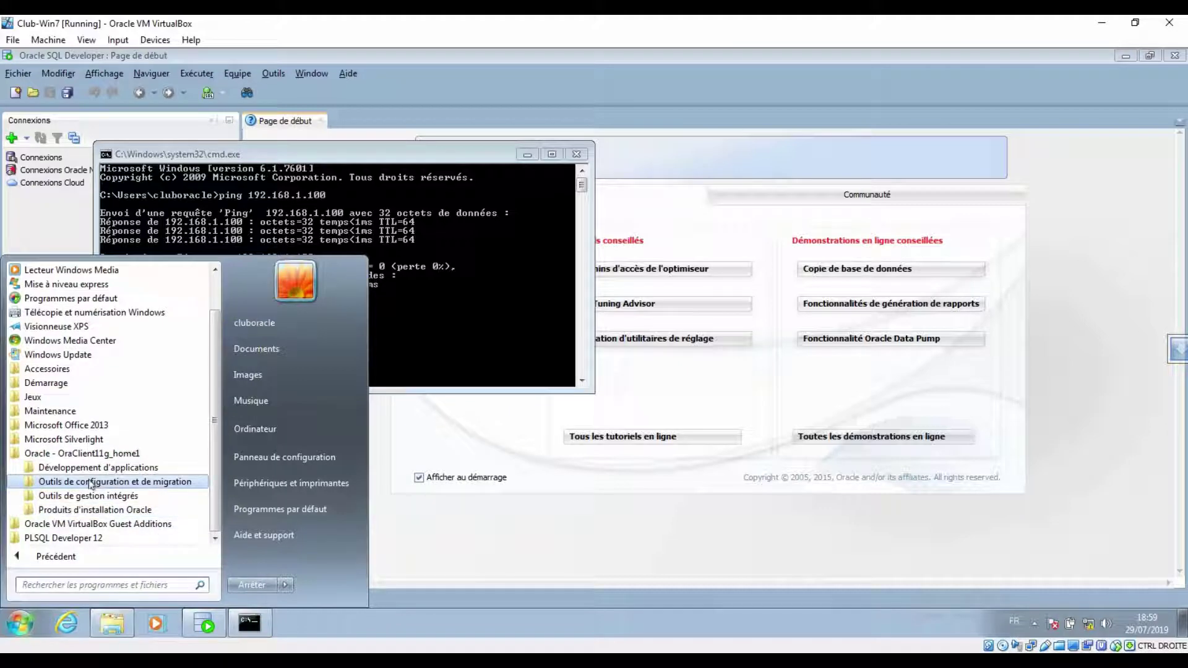
{"action": "scroll", "coordinate": [86, 492], "scroll_direction": "down", "scroll_amount": 1}
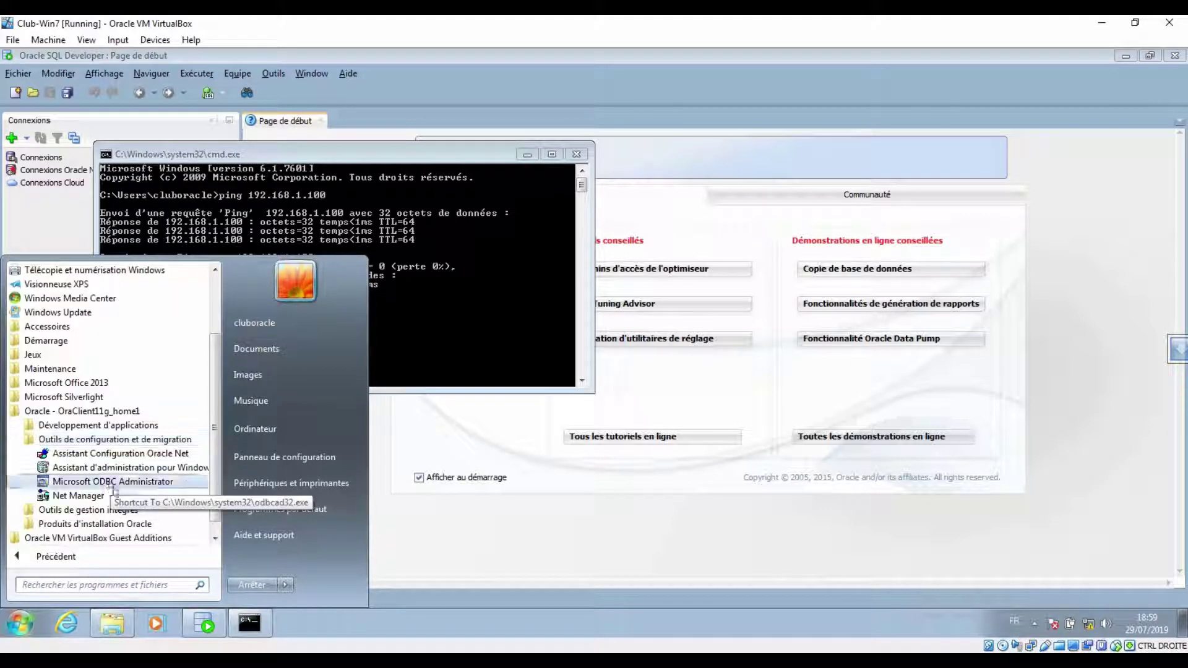
{"action": "left_click", "coordinate": [82, 497]}
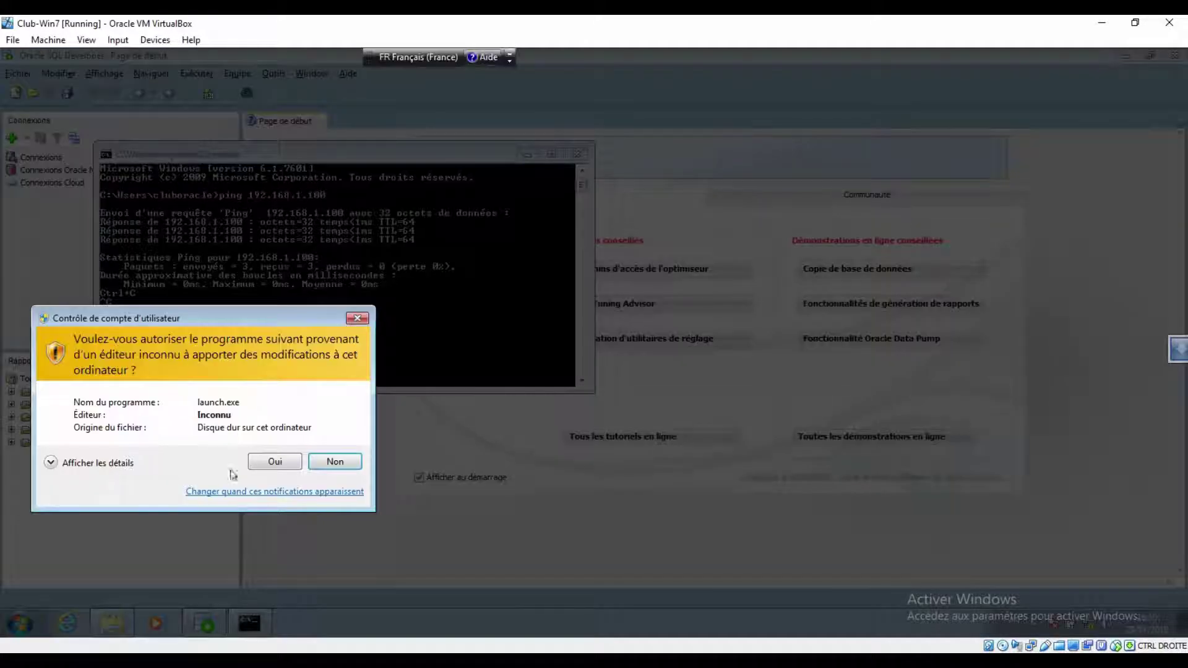
{"action": "left_click", "coordinate": [272, 463]}
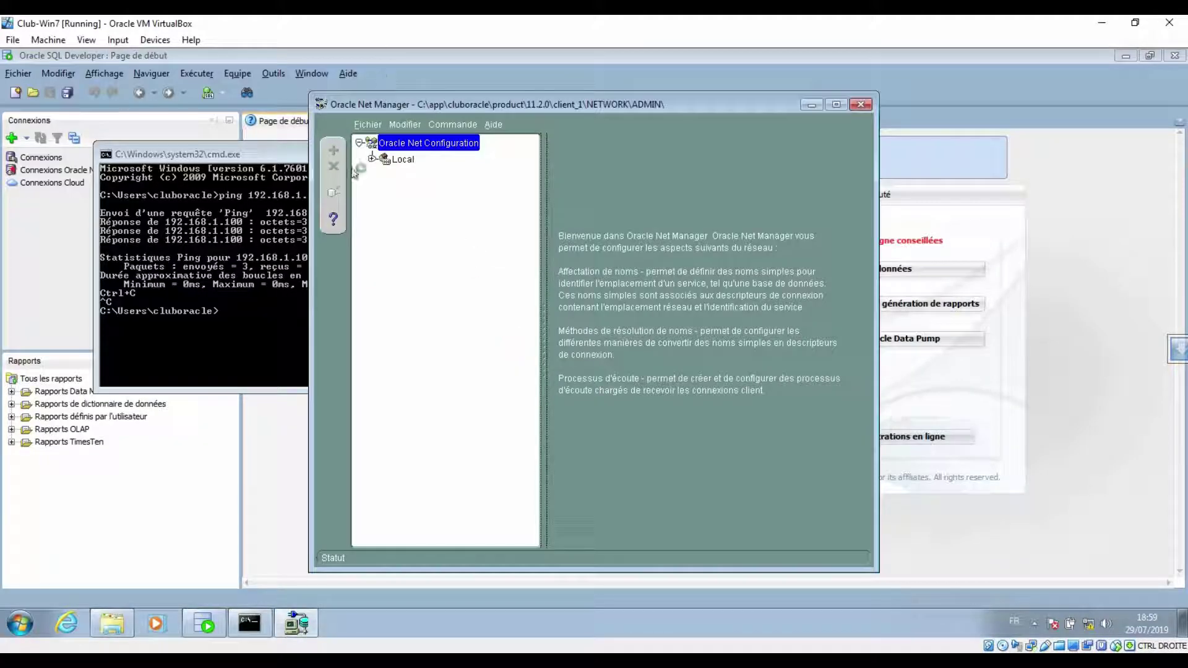
Review the service and address configuration of the local dbiat service name, and quit Oracle Net Manager
{"action": "left_click", "coordinate": [372, 158]}
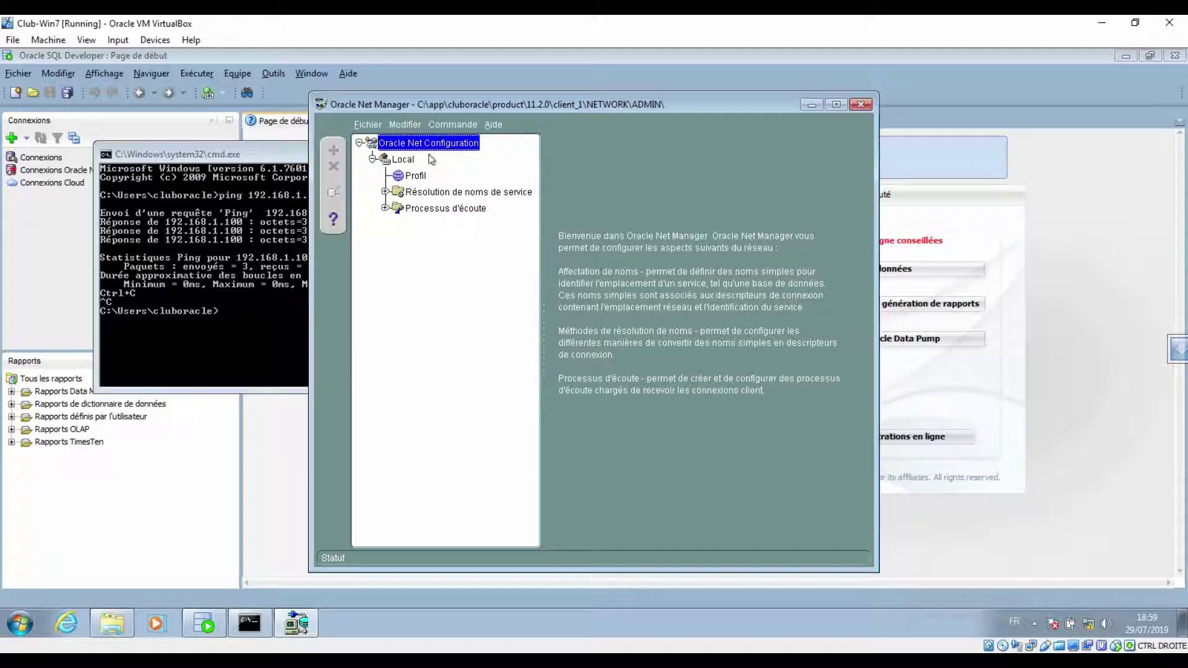
{"action": "left_click", "coordinate": [385, 192]}
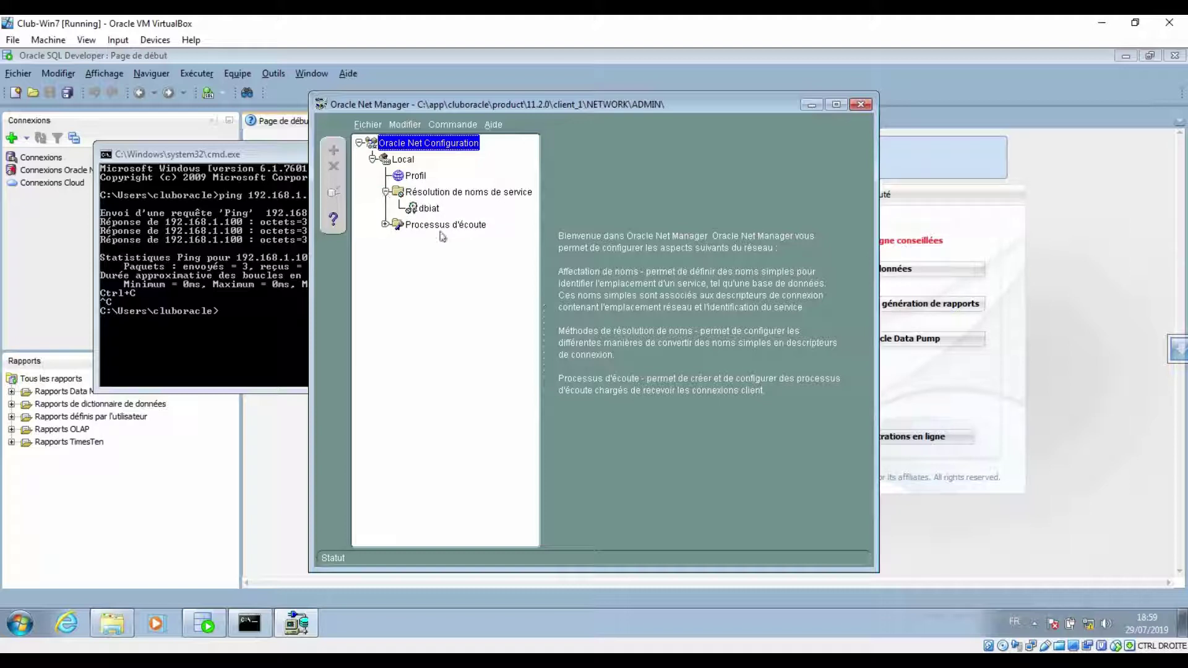
{"action": "left_click", "coordinate": [428, 208]}
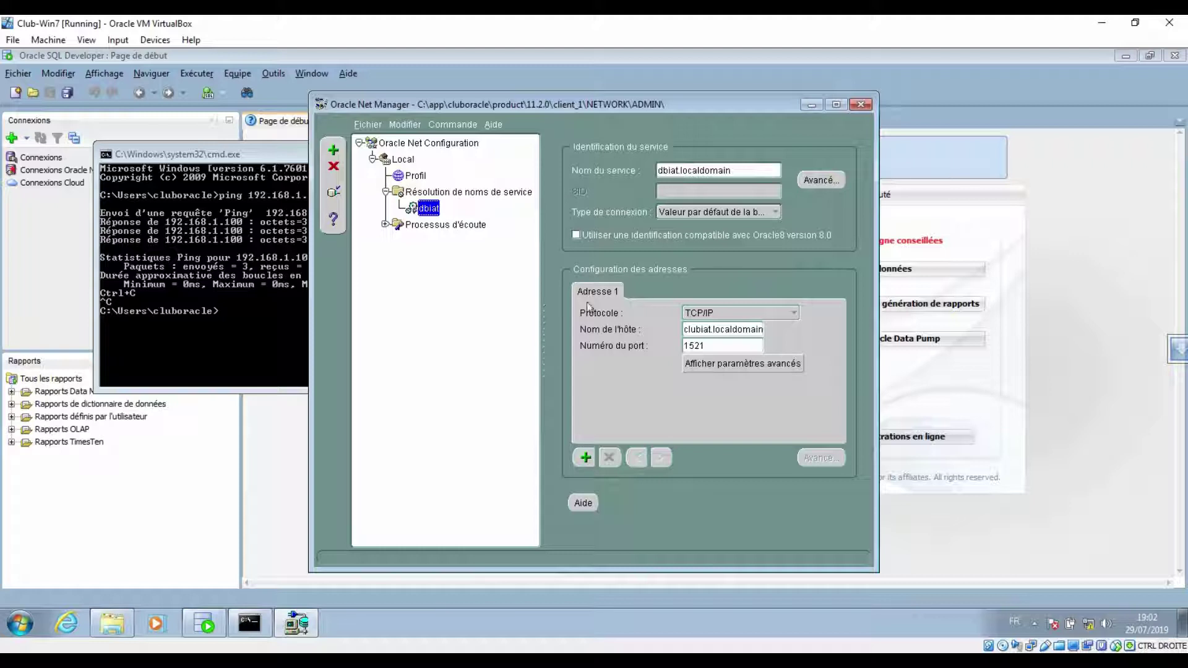
{"action": "left_click", "coordinate": [404, 124]}
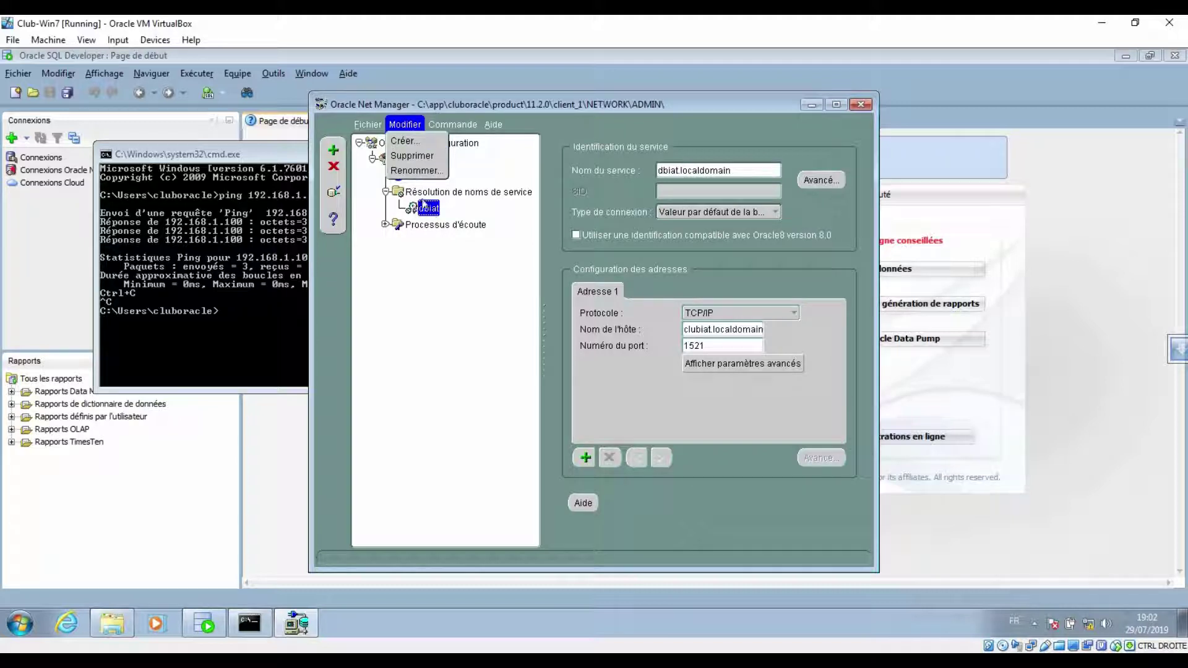
{"action": "left_click", "coordinate": [455, 126]}
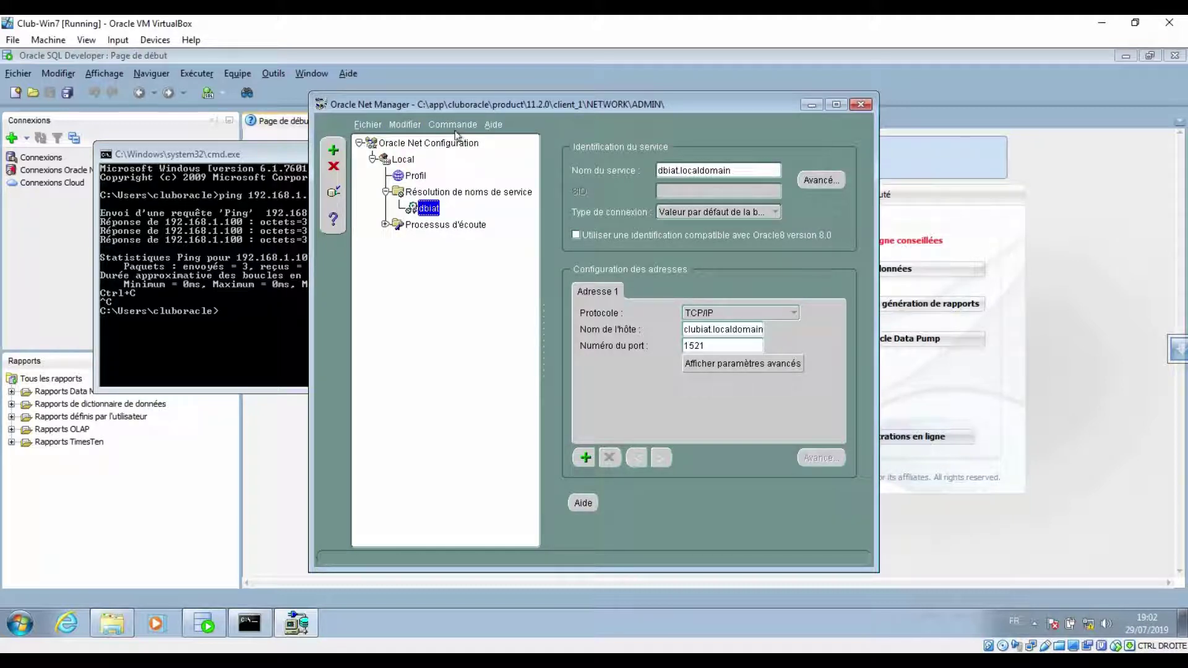
{"action": "left_click", "coordinate": [364, 124]}
{"action": "left_click", "coordinate": [433, 215]}
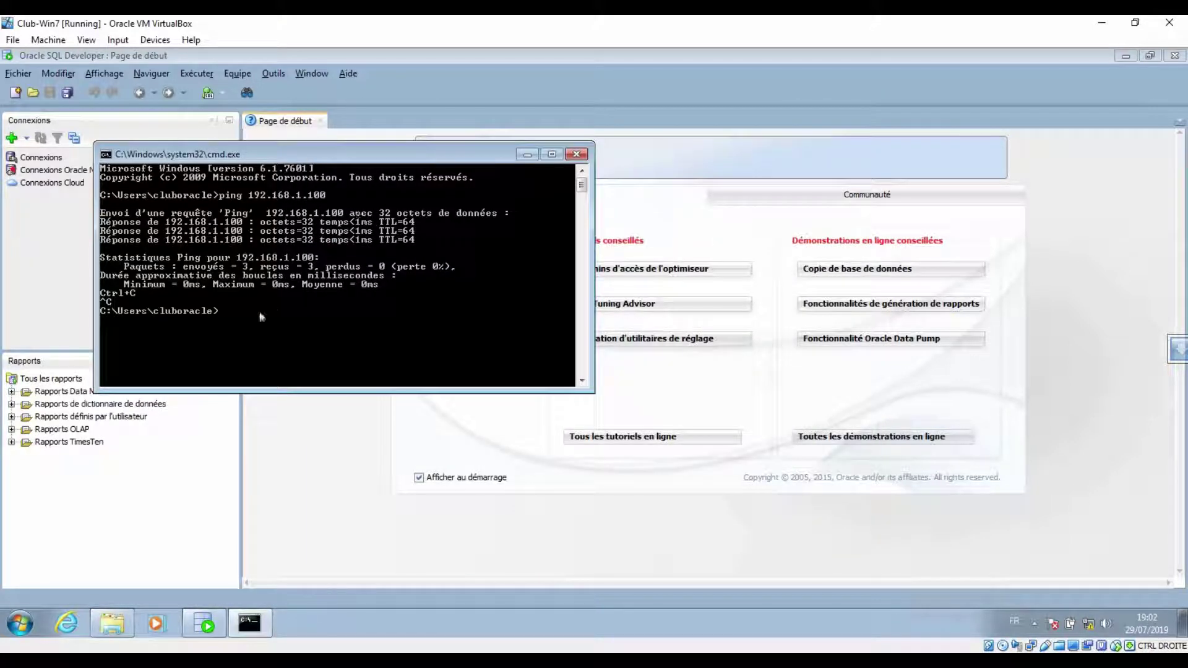
Test the dbiat alias with tnsping at the command prompt and exit the prompt
{"action": "type", "text": "tnsp"}
{"action": "type", "text": "ing dbiat"}
{"action": "key", "text": "Return"}
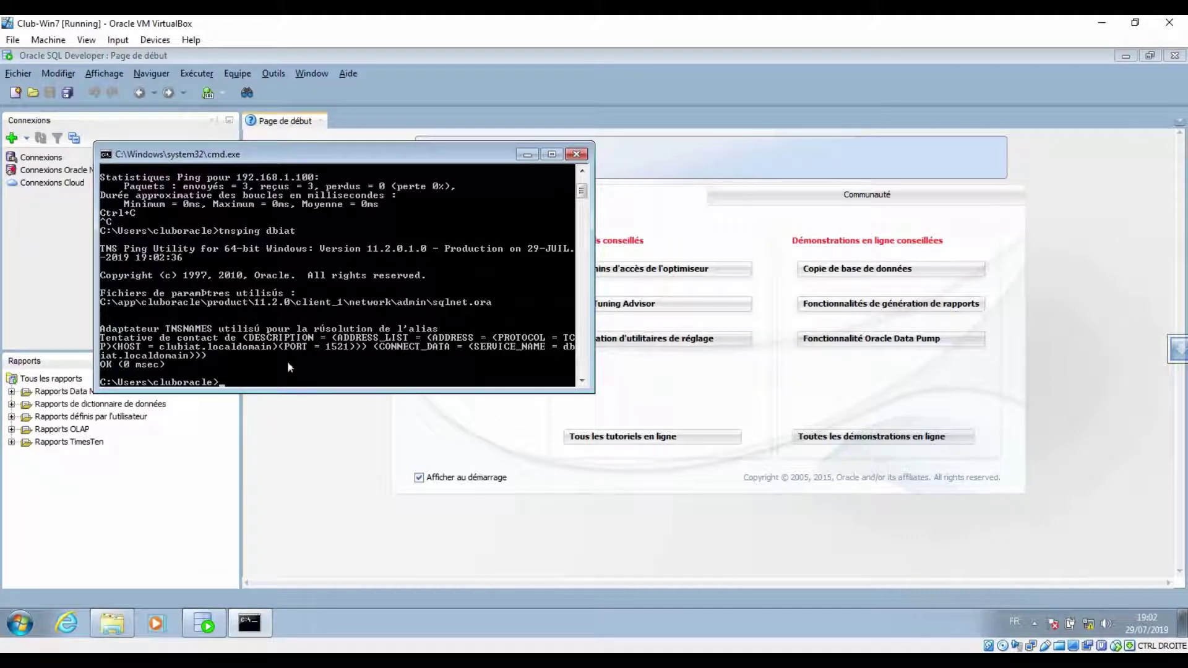
{"action": "type", "text": "exit"}
{"action": "key", "text": "Return"}
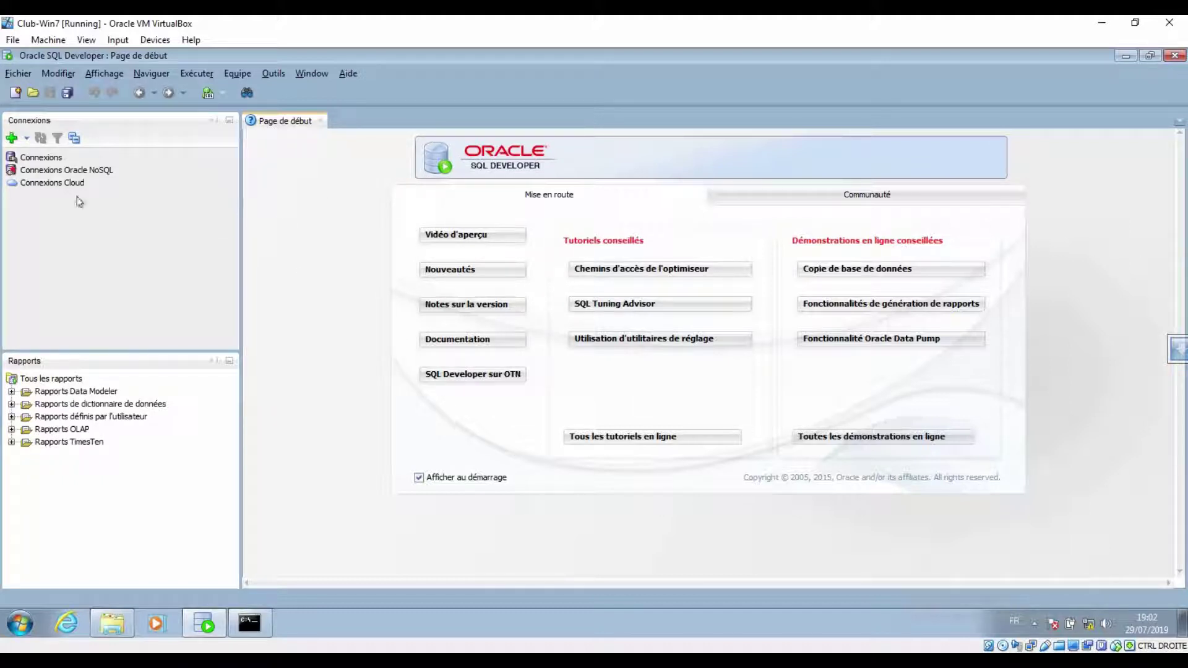
Create a new database connection named hr with username hr, enter the account password and choose to save it
{"action": "left_click", "coordinate": [32, 157]}
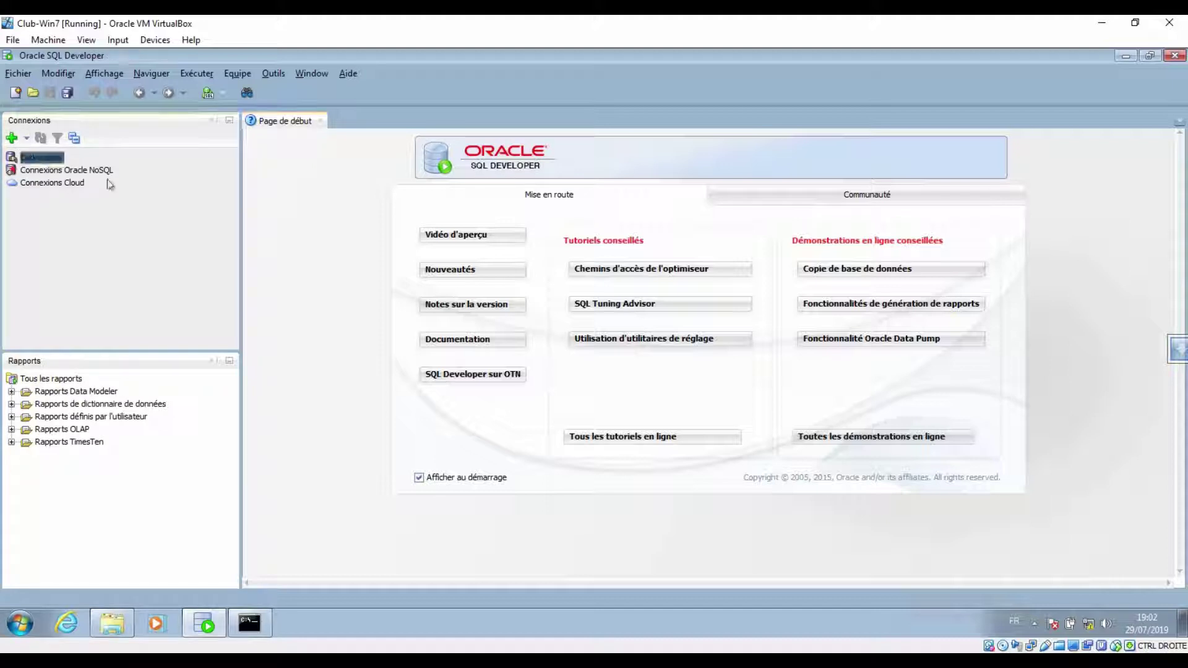
{"action": "left_click", "coordinate": [11, 137]}
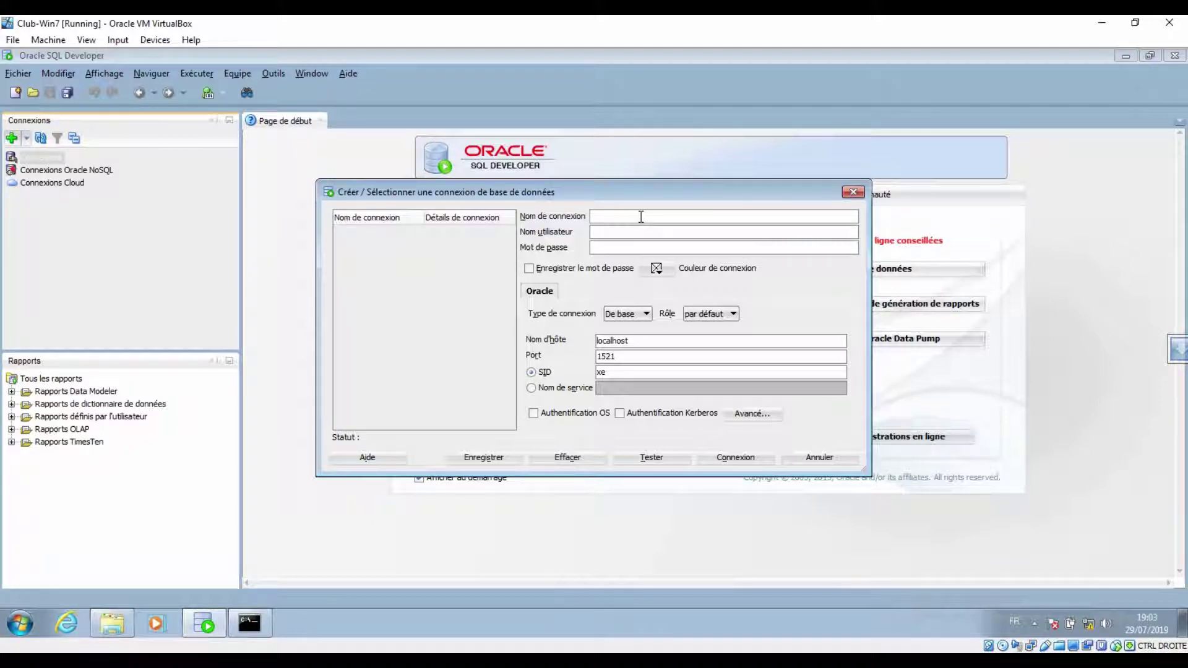
{"action": "type", "text": "s"}
{"action": "left_click", "coordinate": [602, 268]}
Set the hr connection's type to TNS and select DBIAT as its network alias
{"action": "left_click", "coordinate": [642, 316]}
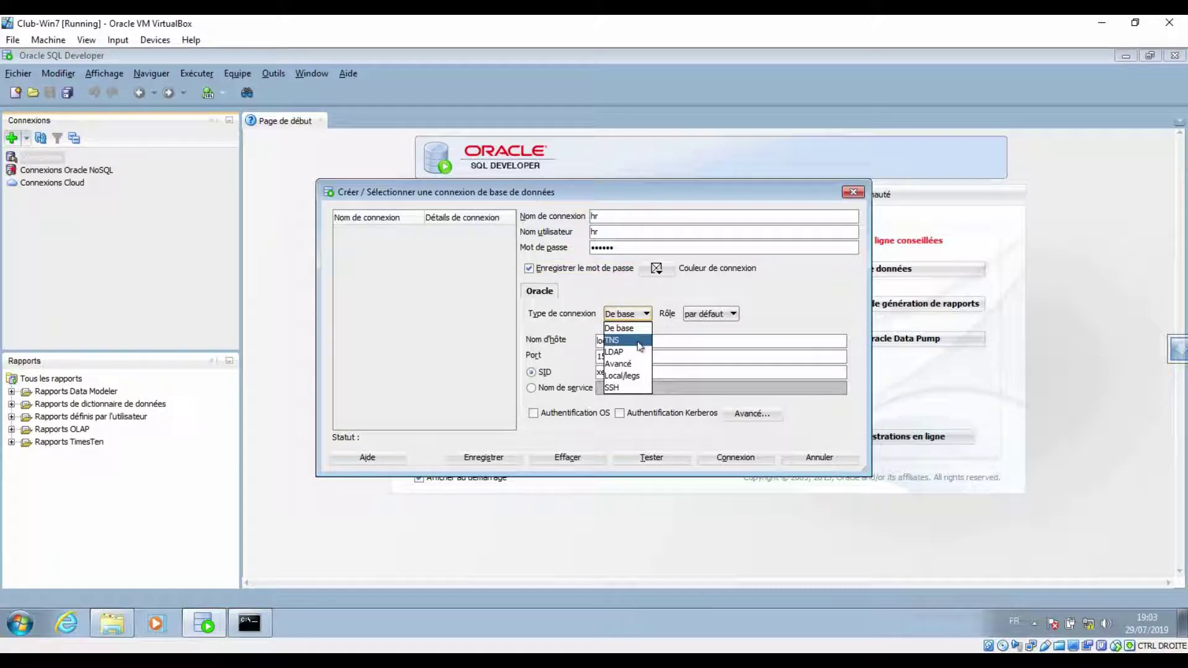
{"action": "left_click", "coordinate": [699, 436]}
{"action": "left_click_drag", "start_coordinate": [620, 371], "coordinate": [594, 373]}
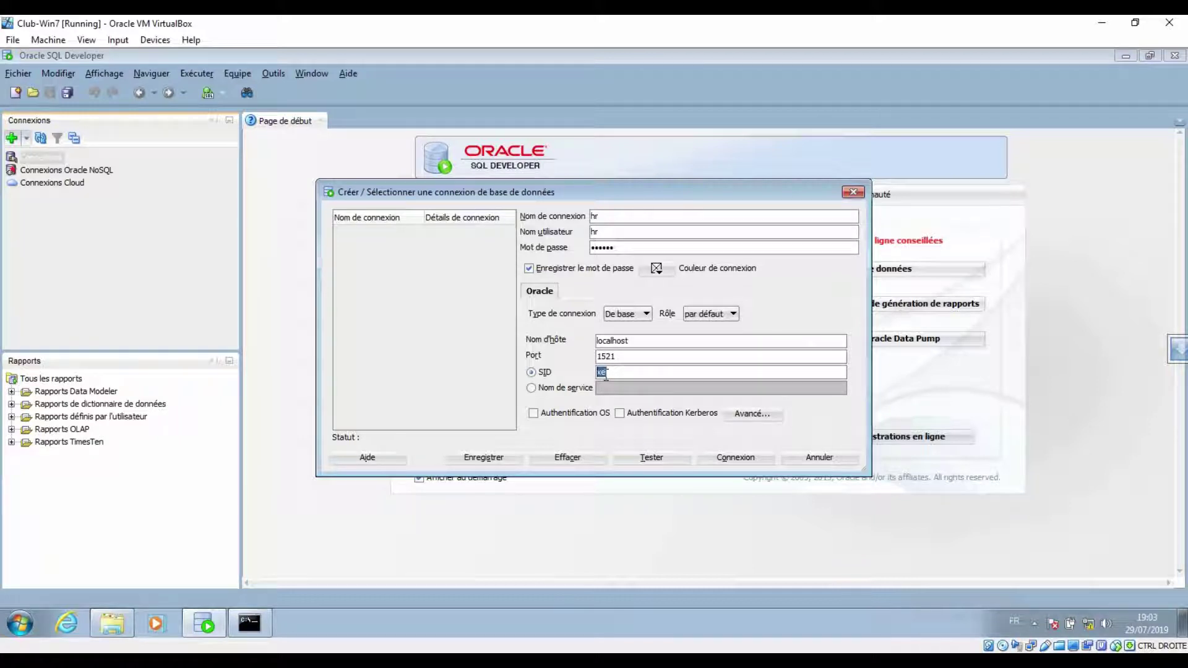
{"action": "left_click", "coordinate": [643, 314]}
{"action": "left_click", "coordinate": [635, 341]}
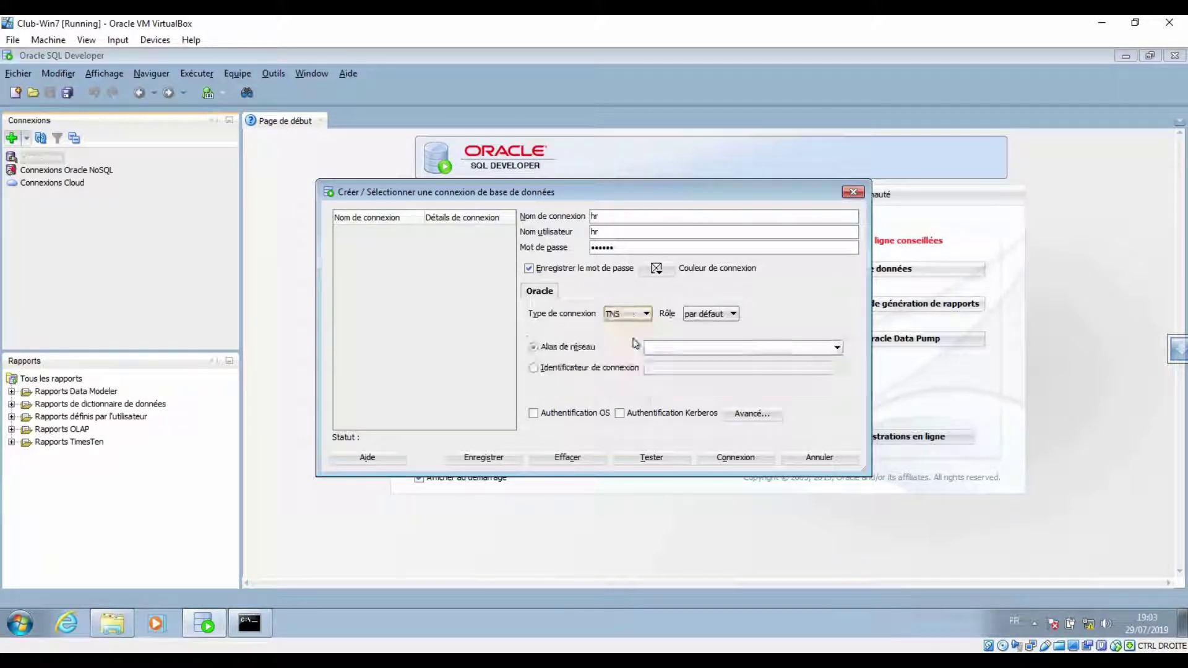
{"action": "left_click", "coordinate": [669, 347]}
{"action": "left_click", "coordinate": [663, 362]}
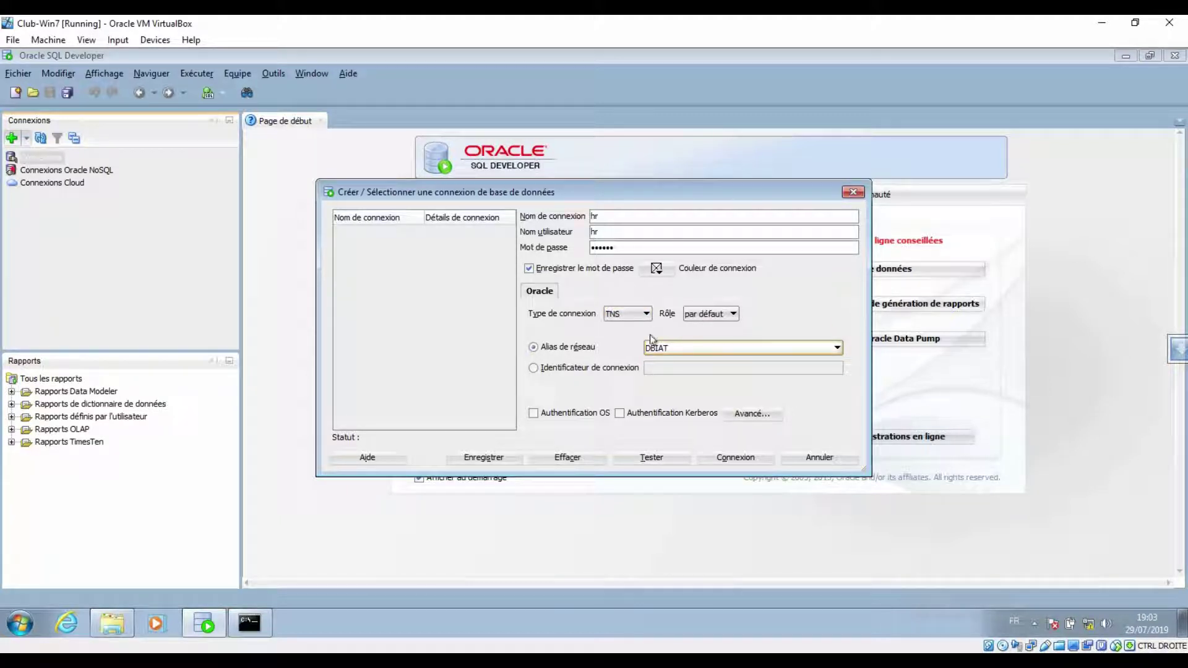
Test the hr connection settings and connect to the database
{"action": "left_click", "coordinate": [652, 458]}
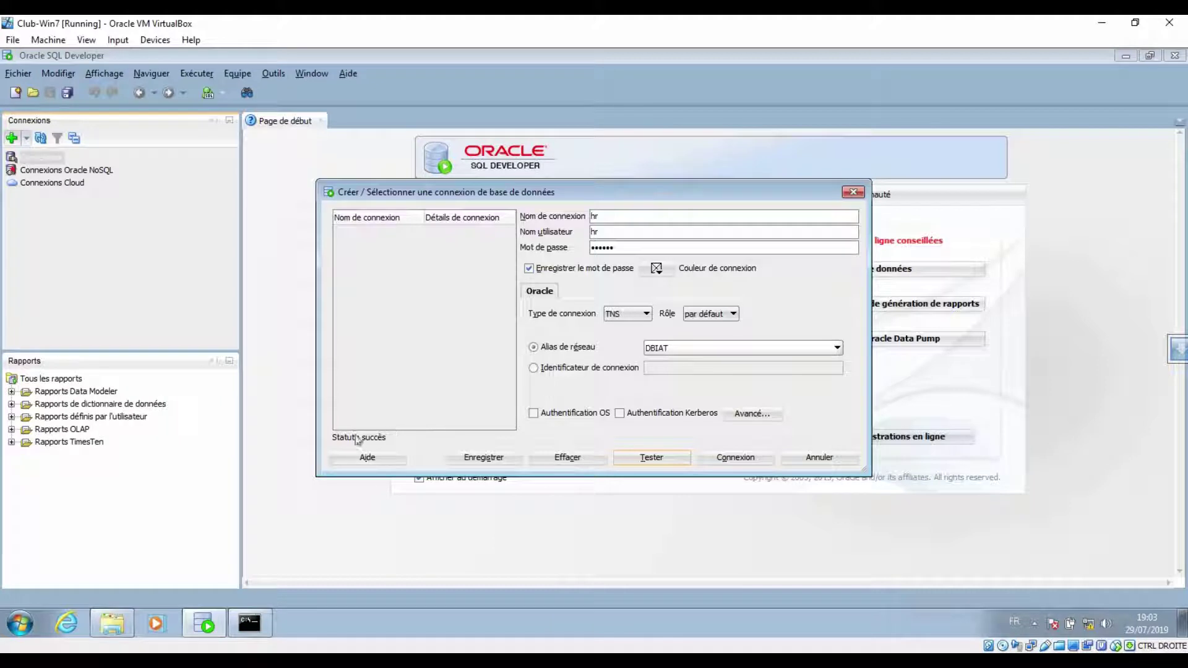
{"action": "left_click", "coordinate": [748, 464]}
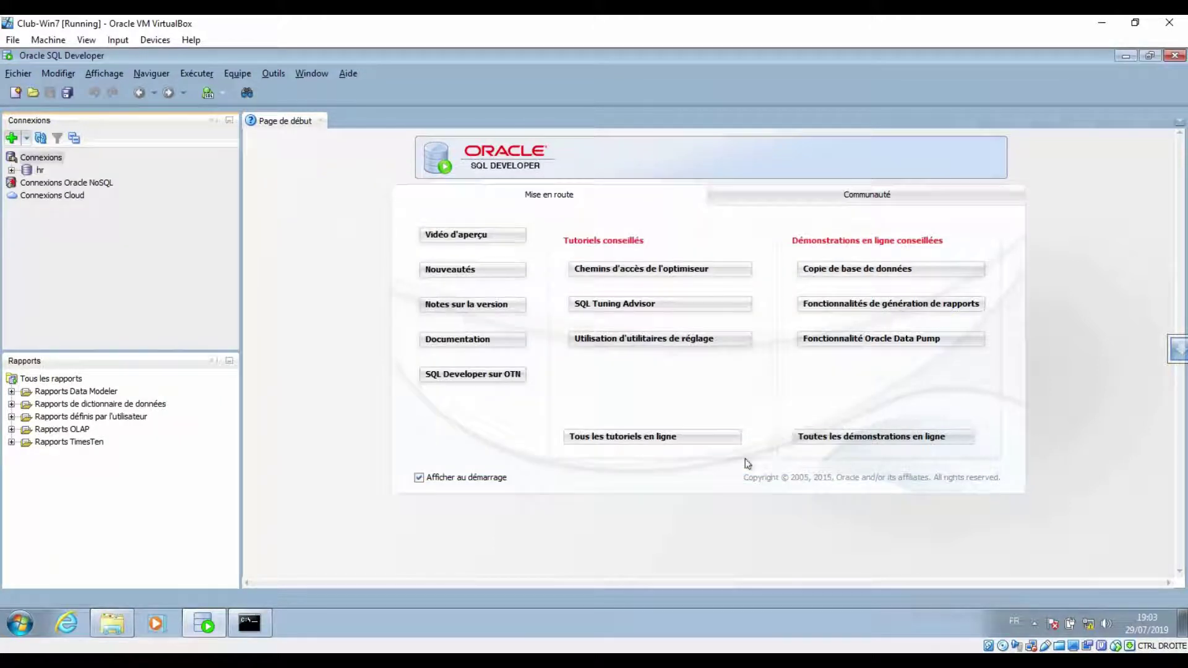
Expand the tables of the hr connection and open the COUNTRIES table
{"action": "left_click", "coordinate": [12, 172]}
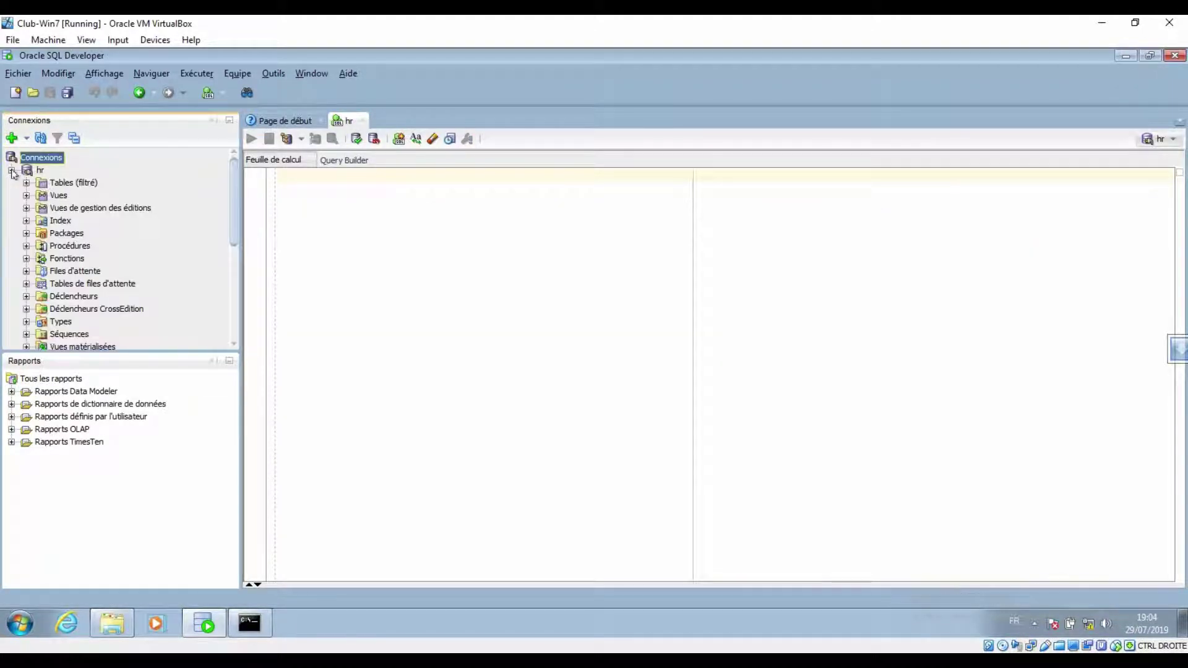
{"action": "left_click", "coordinate": [26, 183]}
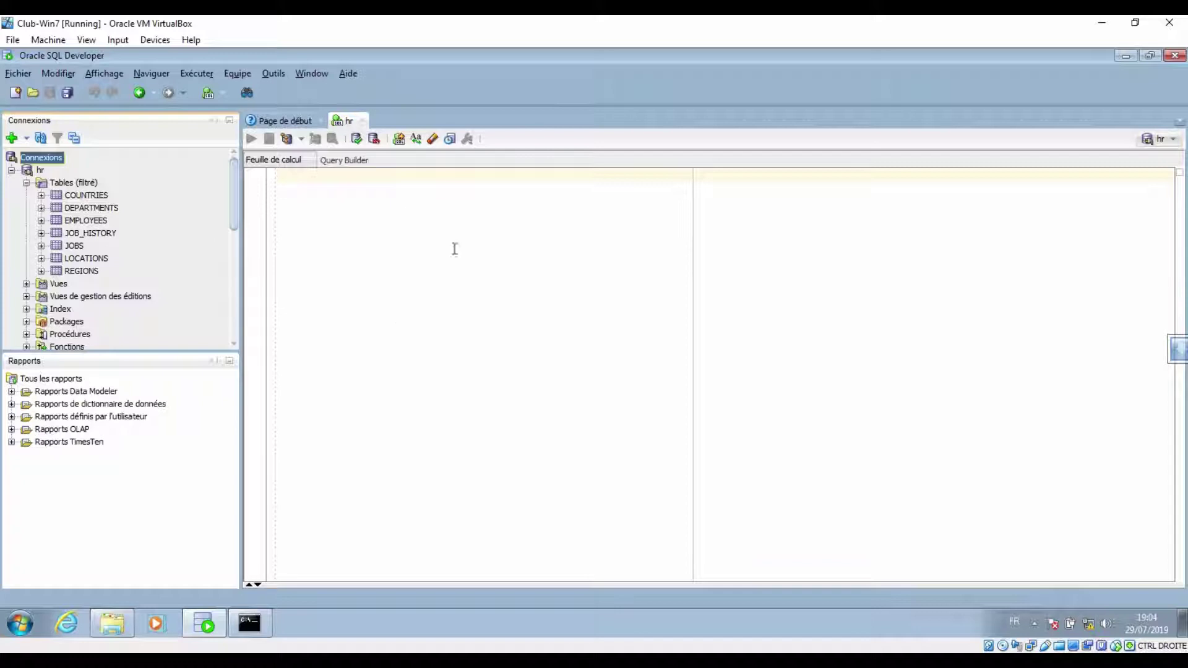
{"action": "double_click", "coordinate": [75, 197]}
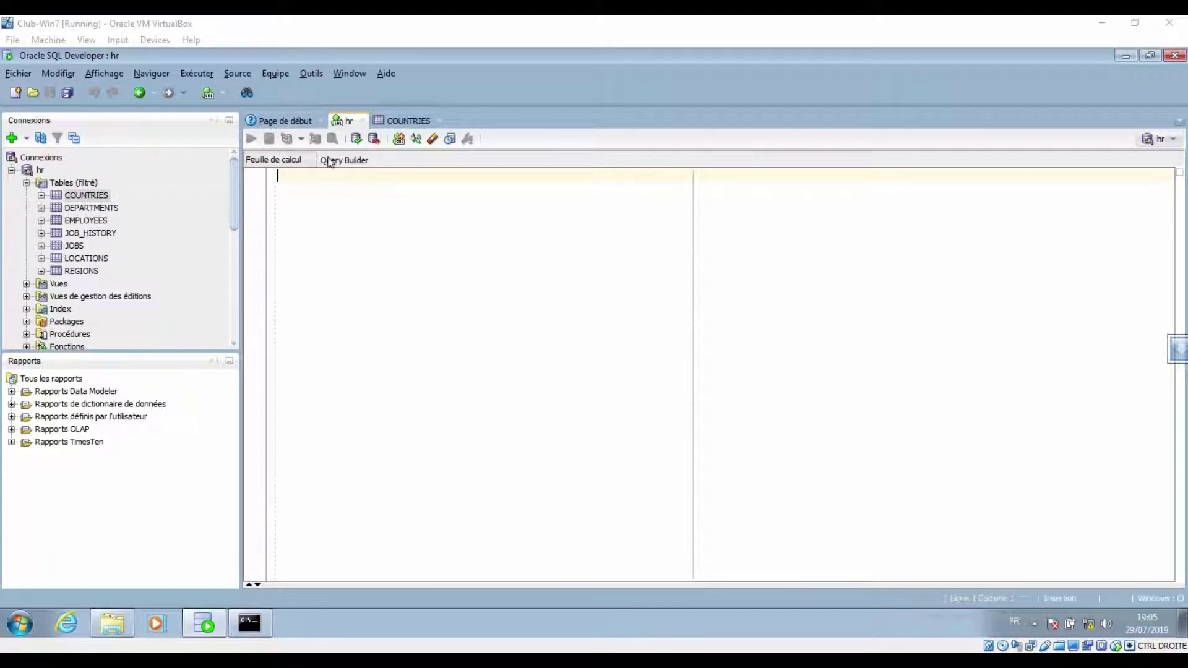
Write the query "select * from EMPLOYEES;" in the hr SQL worksheet and run it
{"action": "left_click", "coordinate": [337, 161]}
{"action": "left_click", "coordinate": [288, 162]}
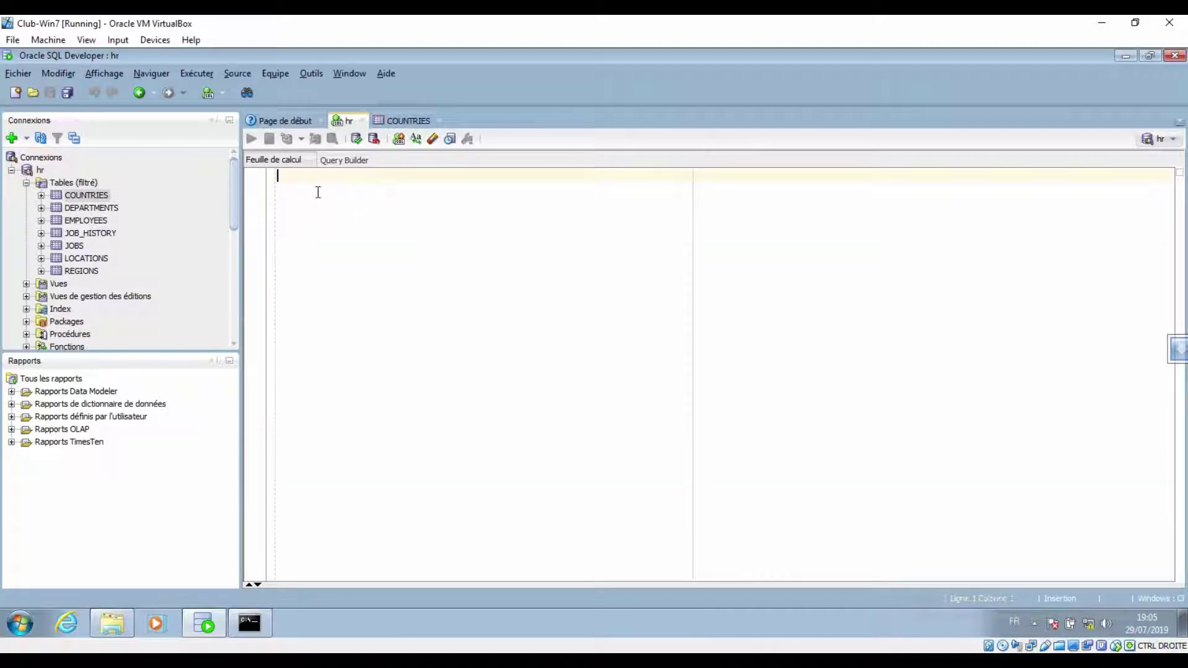
{"action": "type", "text": "select"}
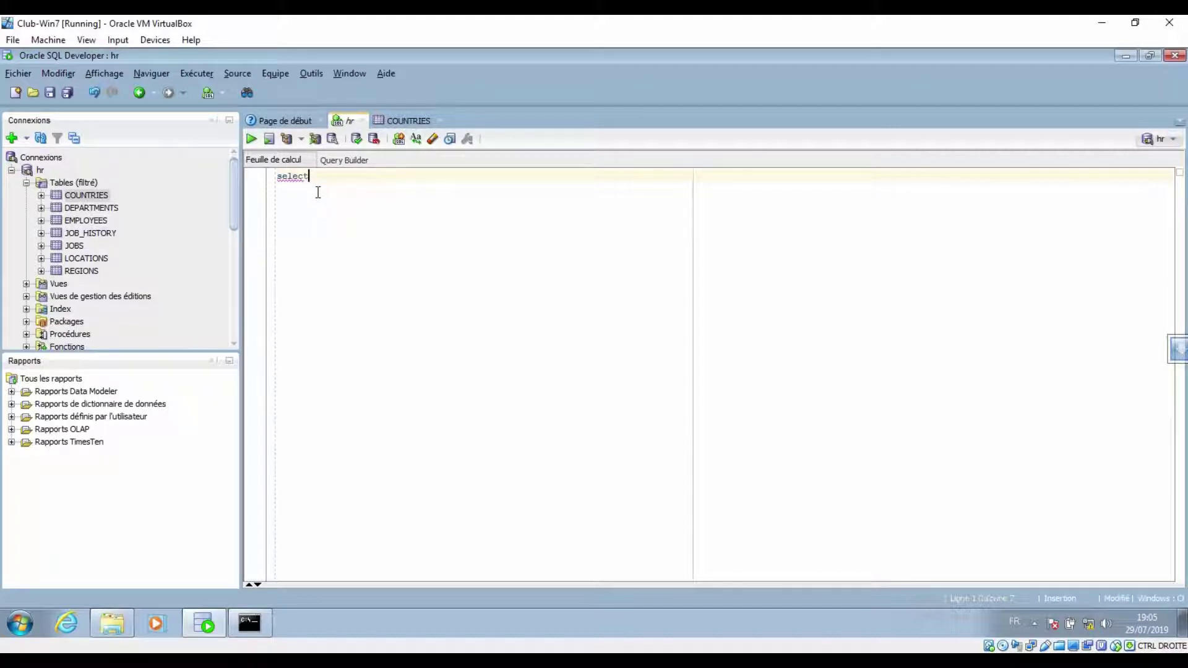
{"action": "type", "text": " * from"}
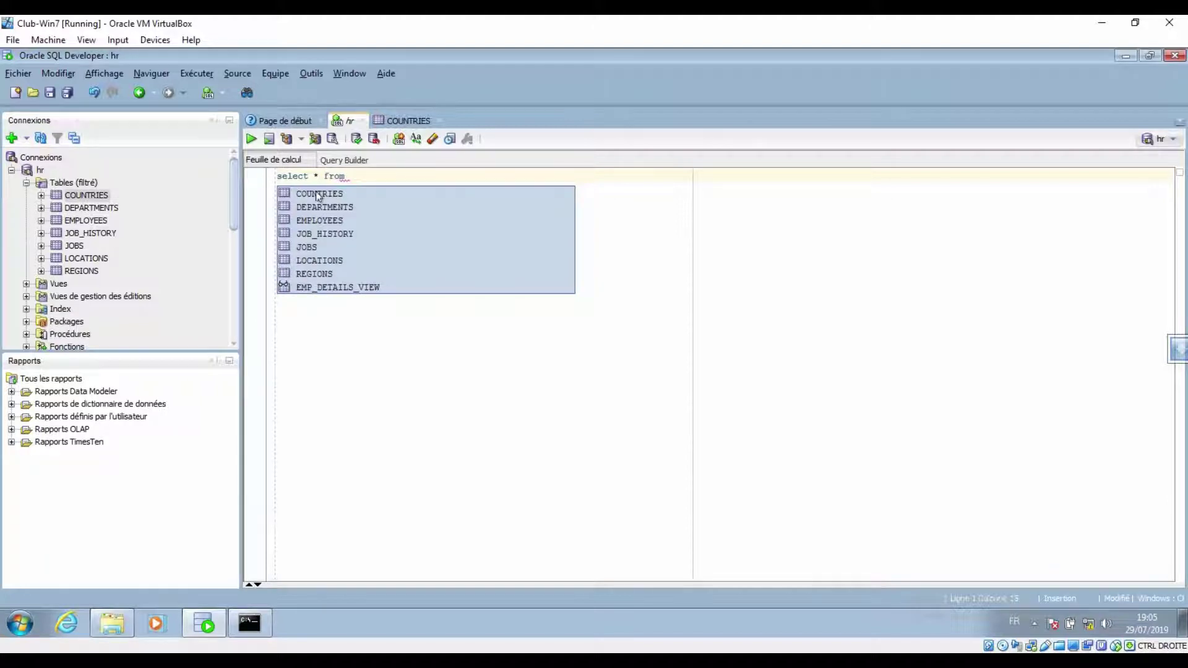
{"action": "double_click", "coordinate": [319, 220]}
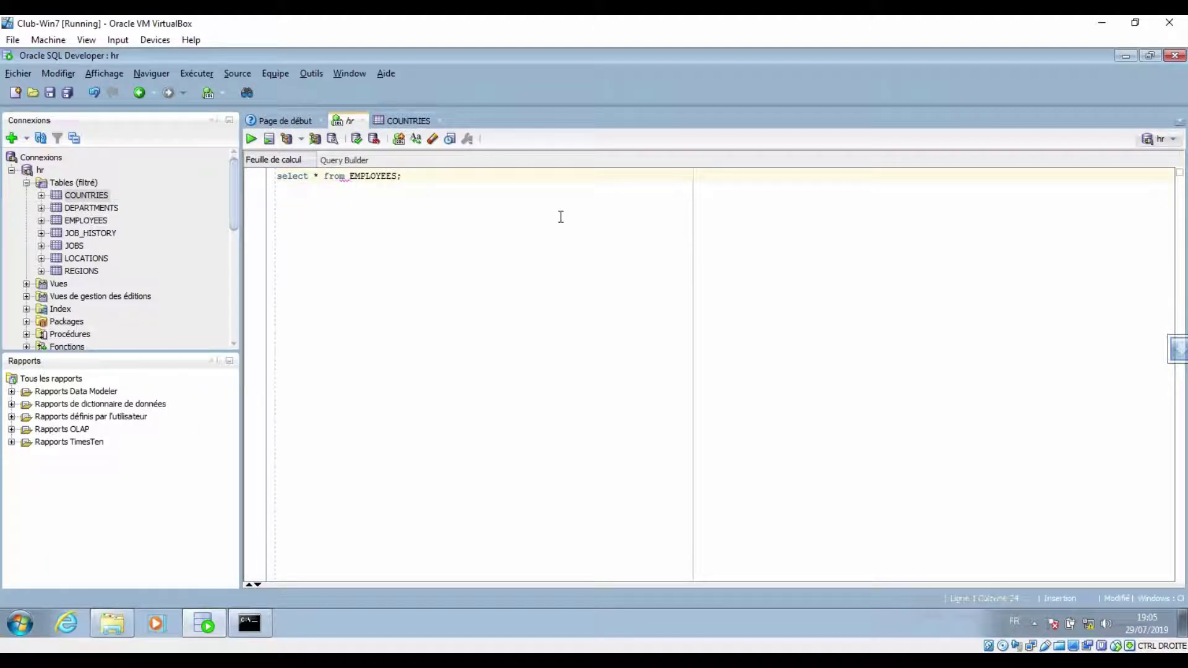
{"action": "type", "text": ";"}
{"action": "key", "text": "ctrl+Return"}
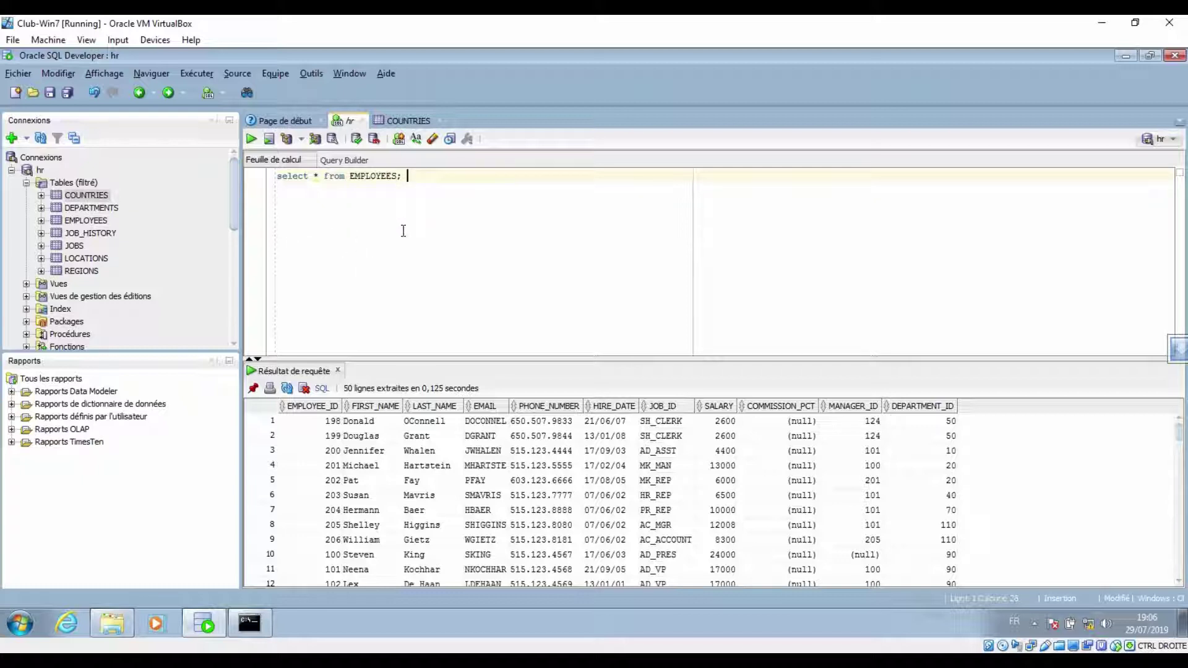
Browse the object categories of the hr connection, including its procedures, functions, triggers, synonyms and other users
{"action": "scroll", "coordinate": [228, 216], "scroll_direction": "down", "scroll_amount": 1}
{"action": "left_click", "coordinate": [230, 217]}
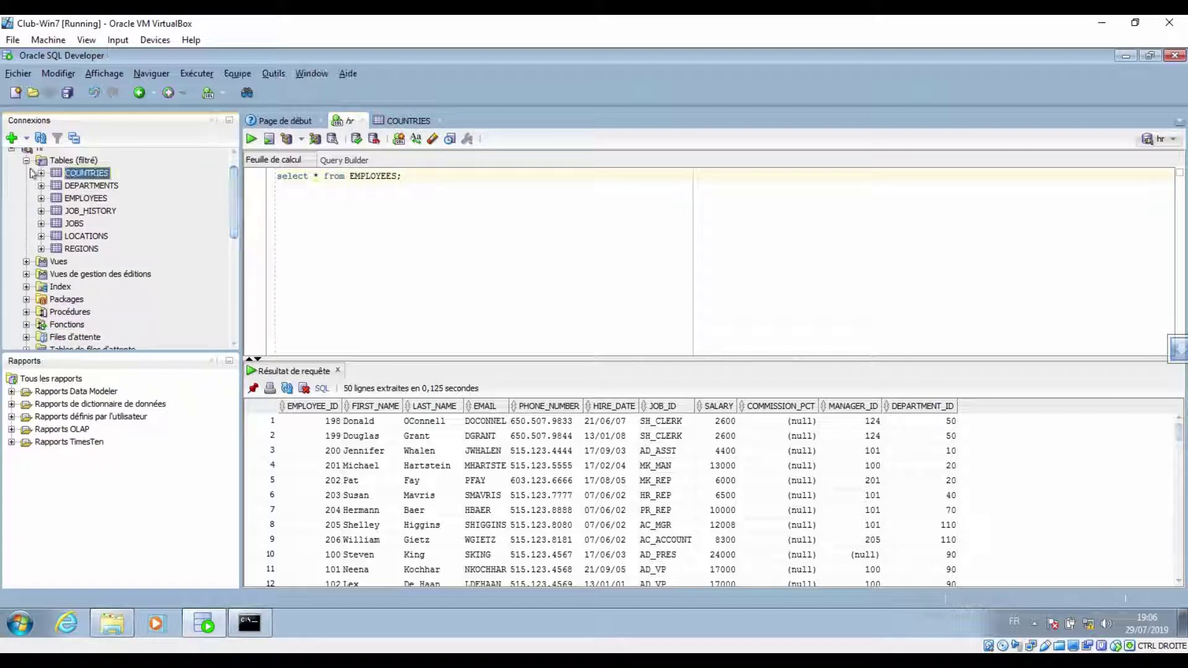
{"action": "left_click", "coordinate": [27, 162]}
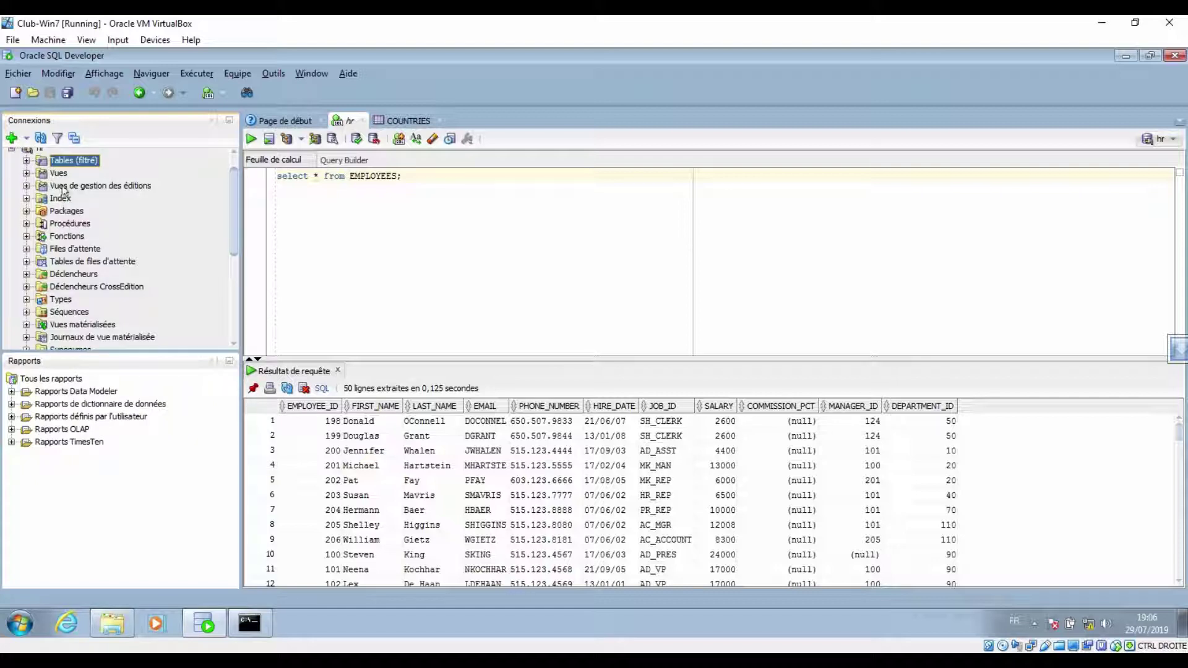
{"action": "left_click", "coordinate": [26, 224]}
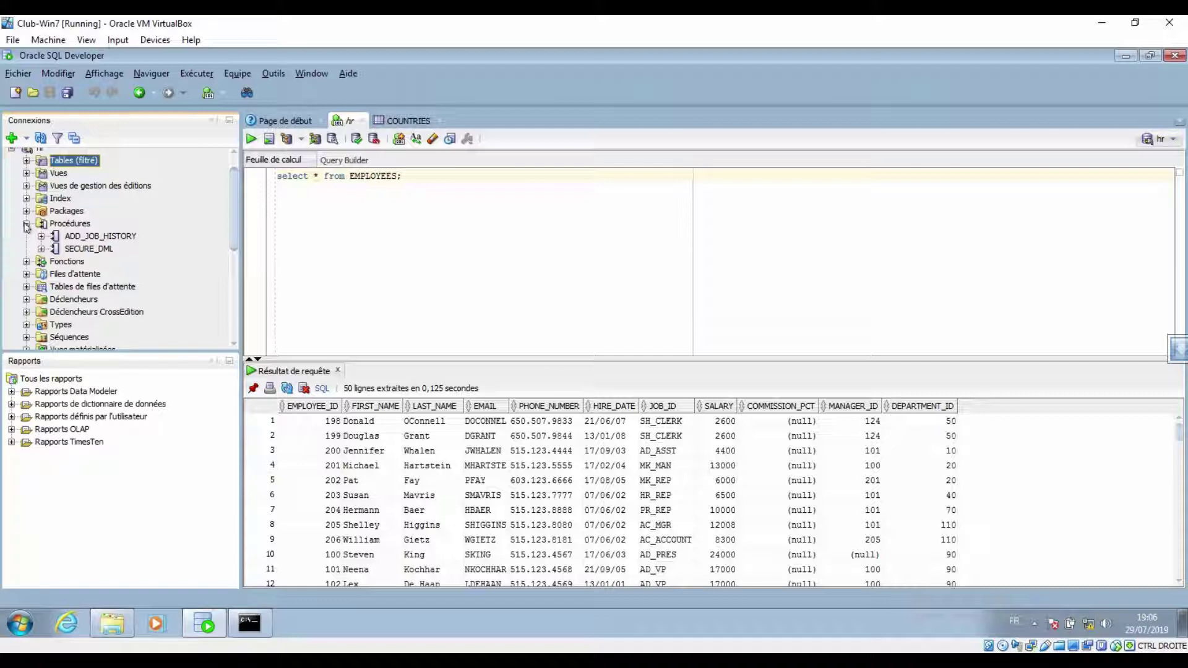
{"action": "left_click", "coordinate": [26, 224]}
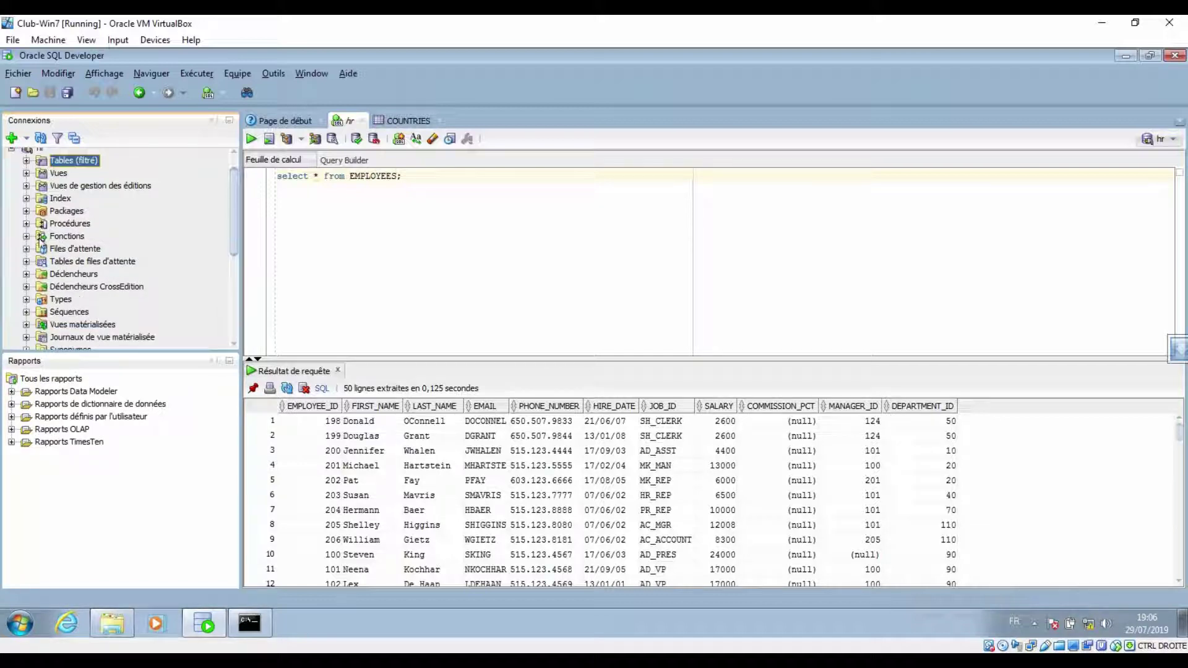
{"action": "left_click", "coordinate": [27, 236]}
{"action": "left_click", "coordinate": [42, 237]}
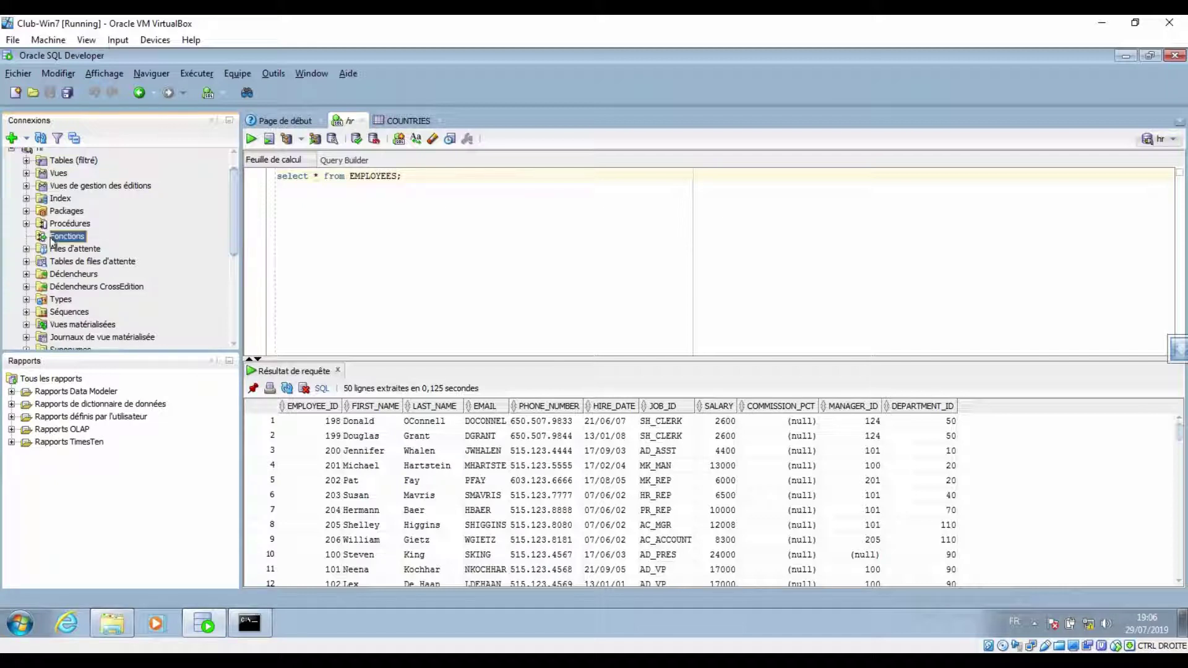
{"action": "left_click", "coordinate": [70, 275]}
{"action": "scroll", "coordinate": [84, 305], "scroll_direction": "down", "scroll_amount": 4}
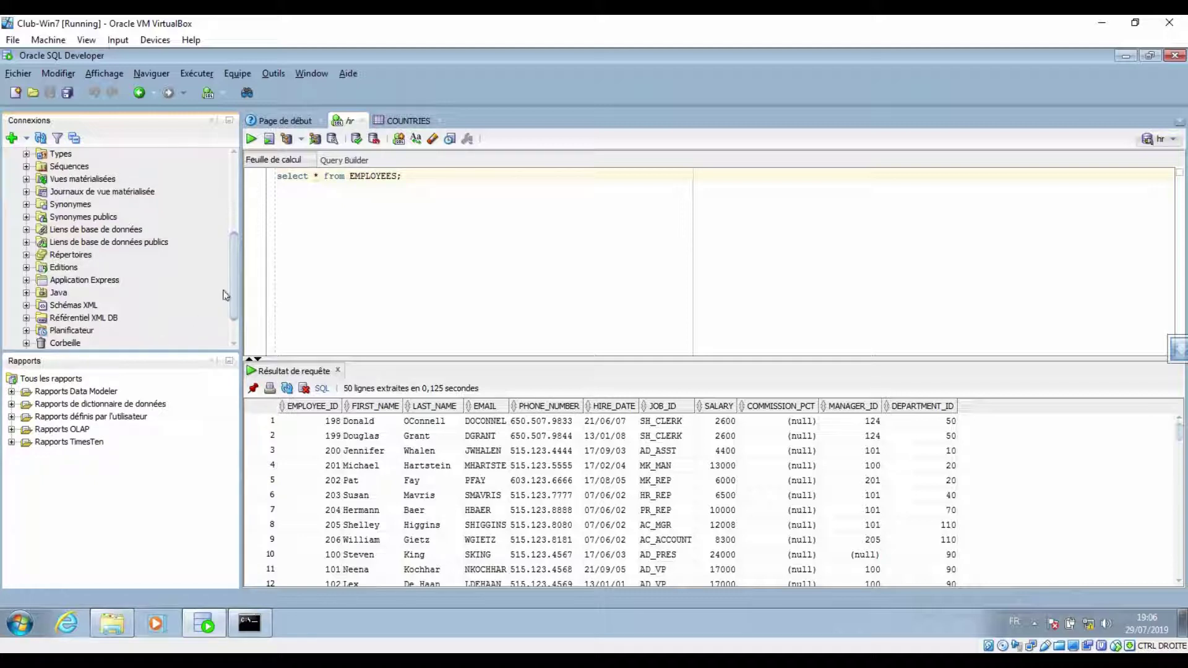
{"action": "left_click_drag", "start_coordinate": [233, 289], "coordinate": [242, 318]}
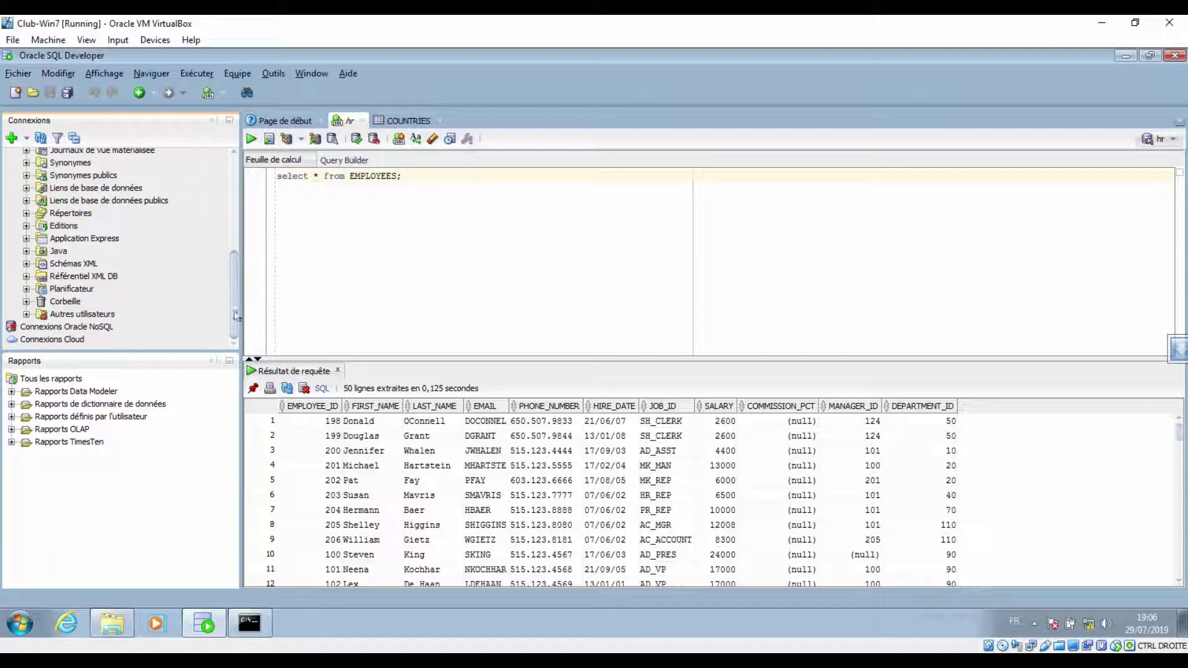
{"action": "mouse_move", "coordinate": [237, 303]}
{"action": "left_mouse_down"}
{"action": "mouse_move", "coordinate": [238, 204]}
{"action": "mouse_move", "coordinate": [234, 282]}
{"action": "left_mouse_up"}
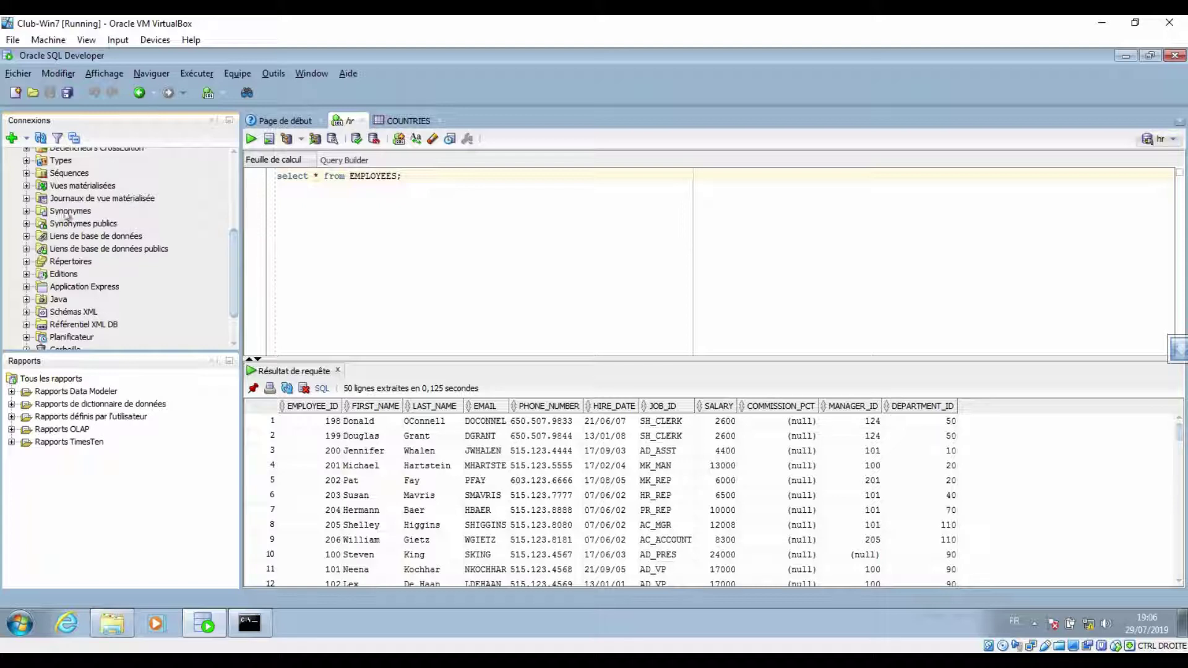
{"action": "scroll", "coordinate": [101, 296], "scroll_direction": "down", "scroll_amount": 2}
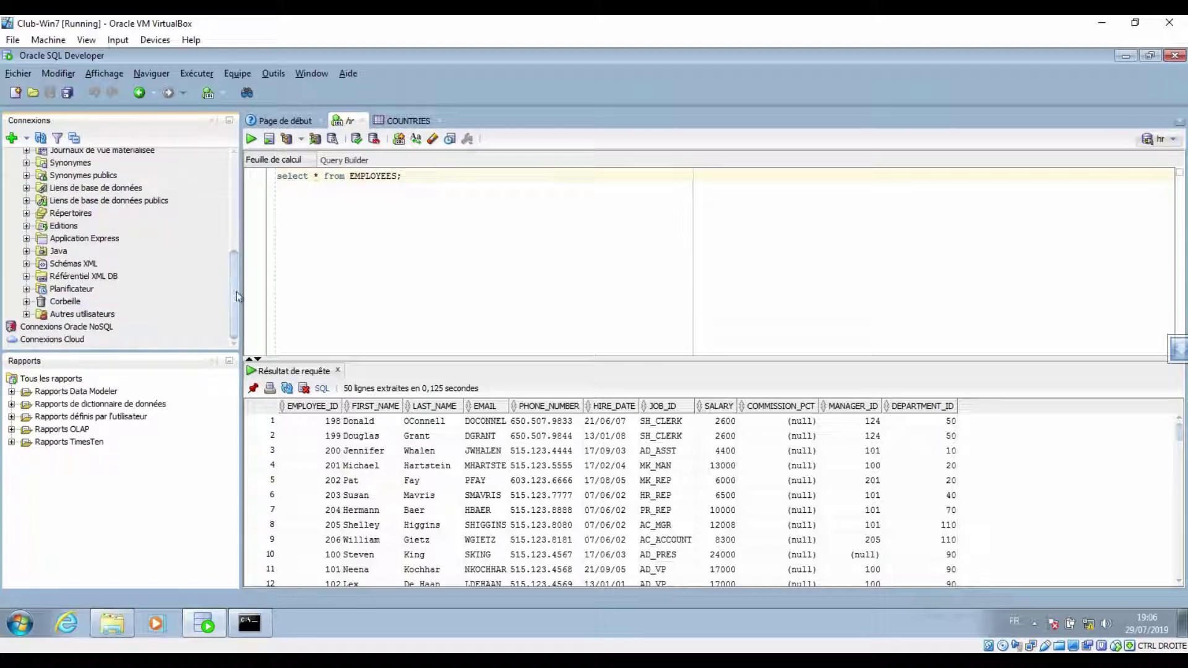
{"action": "left_click_drag", "start_coordinate": [236, 292], "coordinate": [238, 188]}
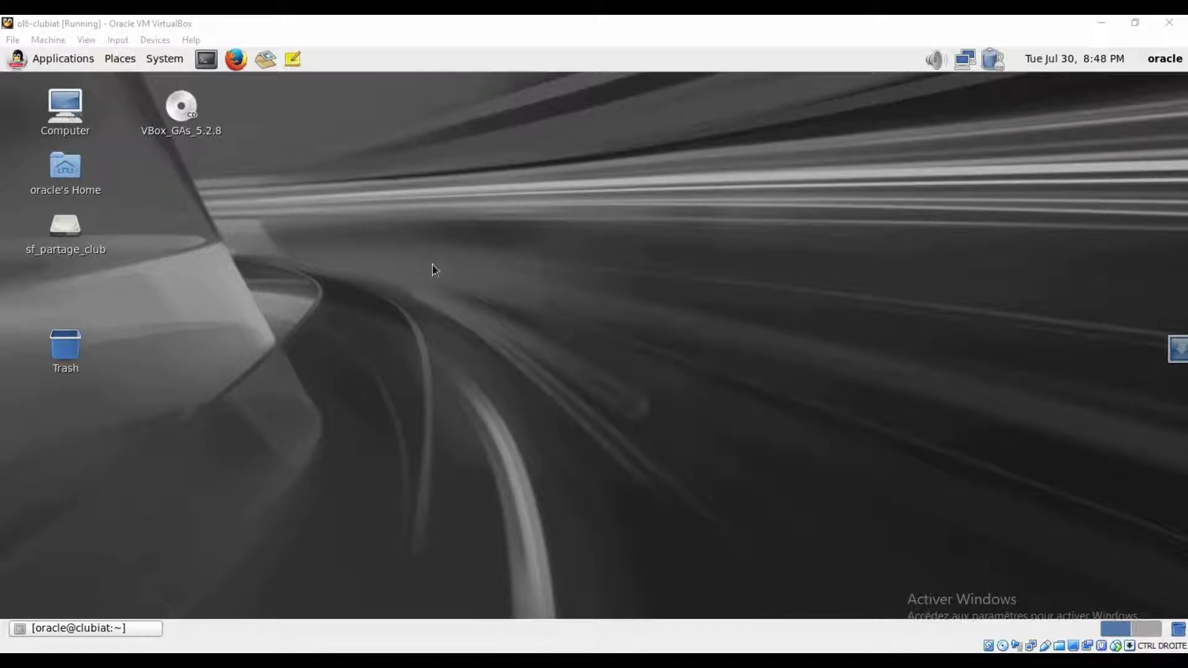
In the ol6-clubiat virtual machine, launch SQL Developer from a terminal with "sh $ORACLE_HOME/sqldeveloper/sqldeveloper.sh"
{"action": "left_click", "coordinate": [206, 59]}
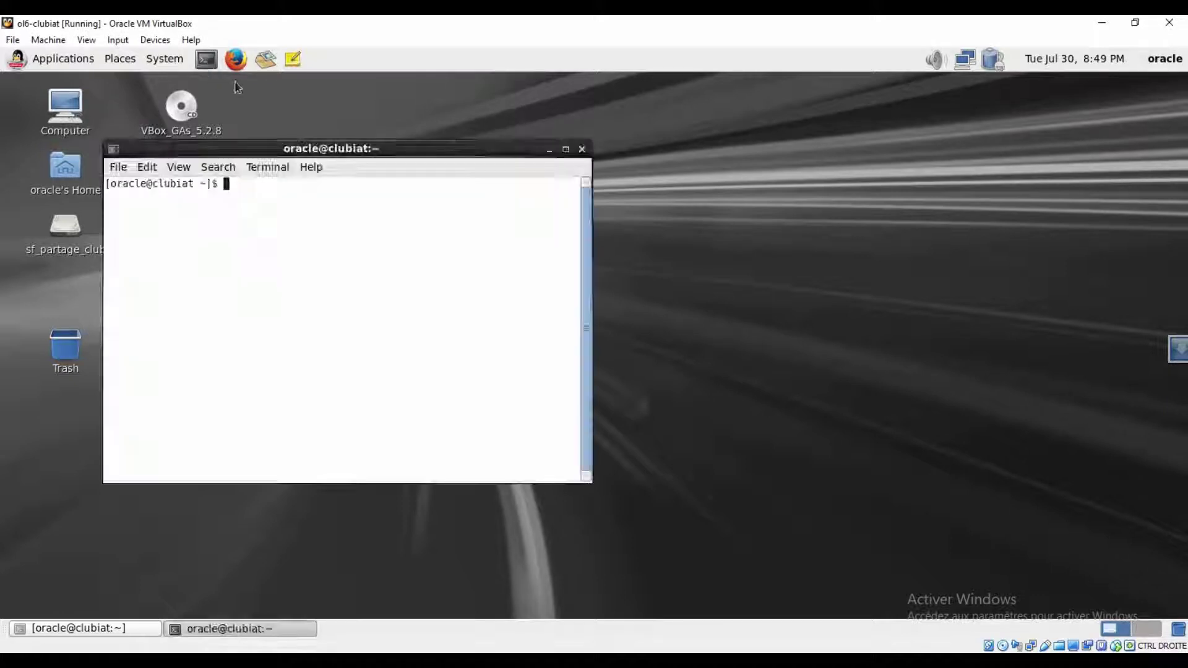
{"action": "type", "text": "sh "}
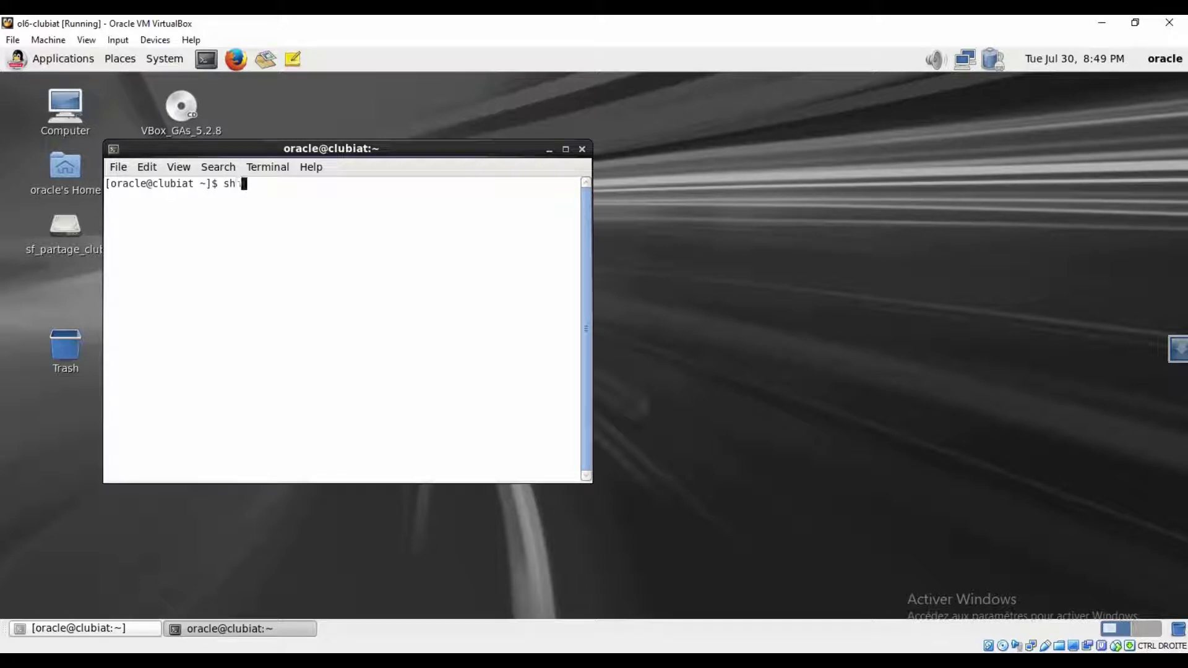
{"action": "type", "text": "$ORACLE_HOME/sqldevelop"}
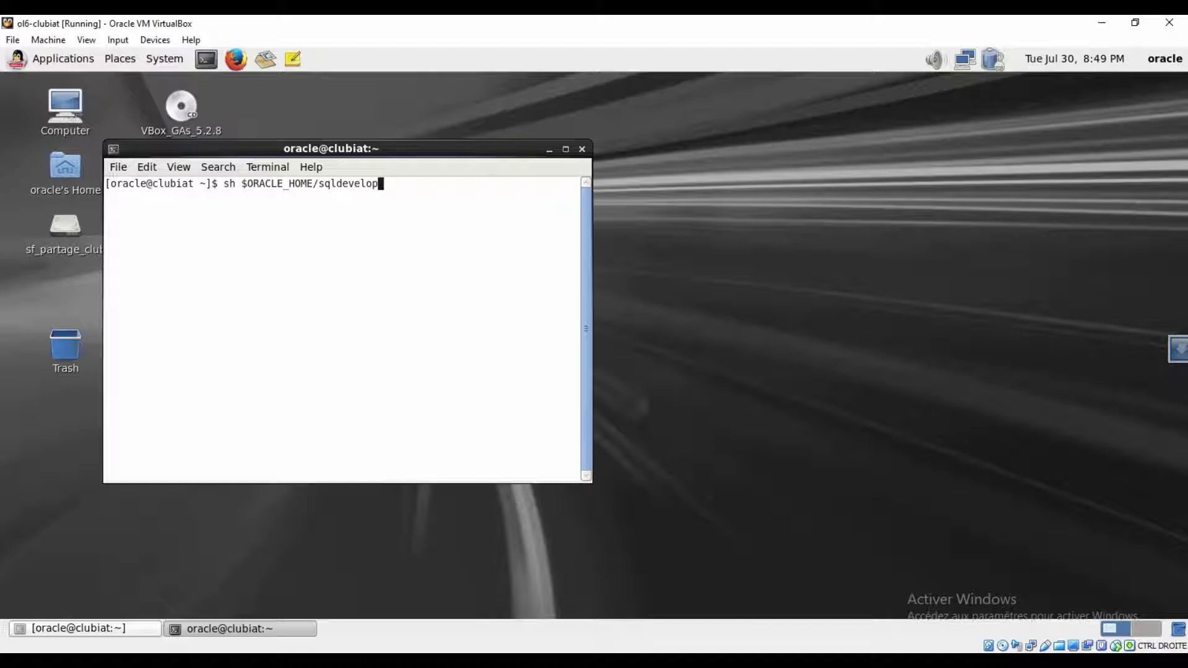
{"action": "type", "text": "er/sqldeveloper.sh"}
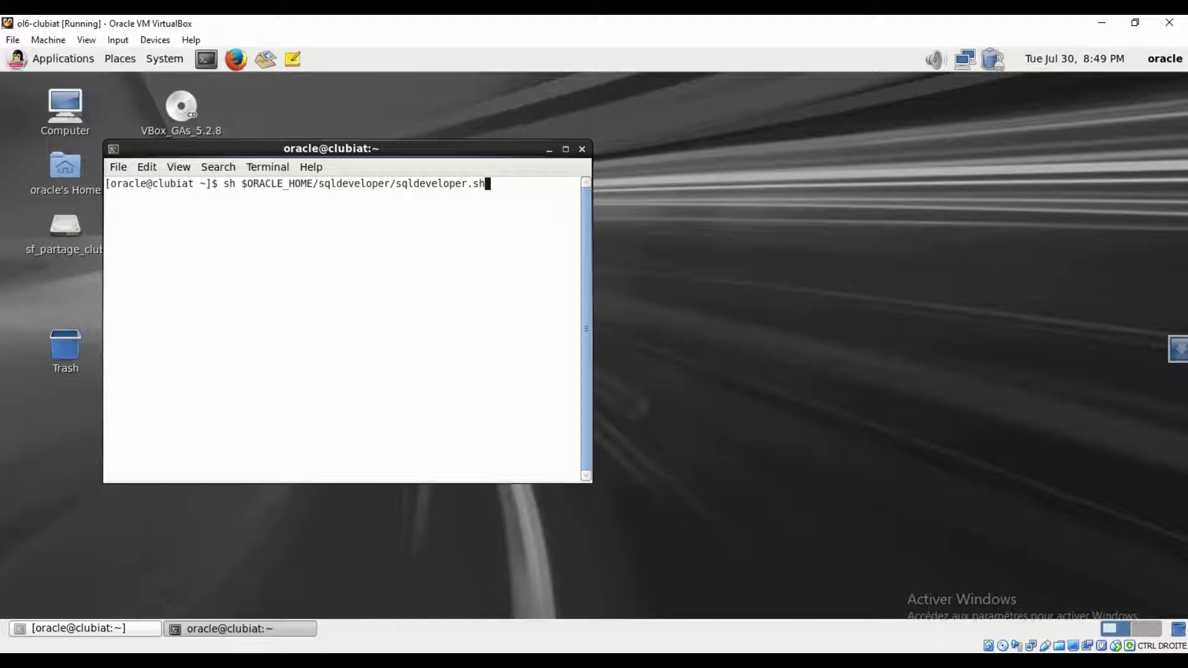
{"action": "key", "text": "Return"}
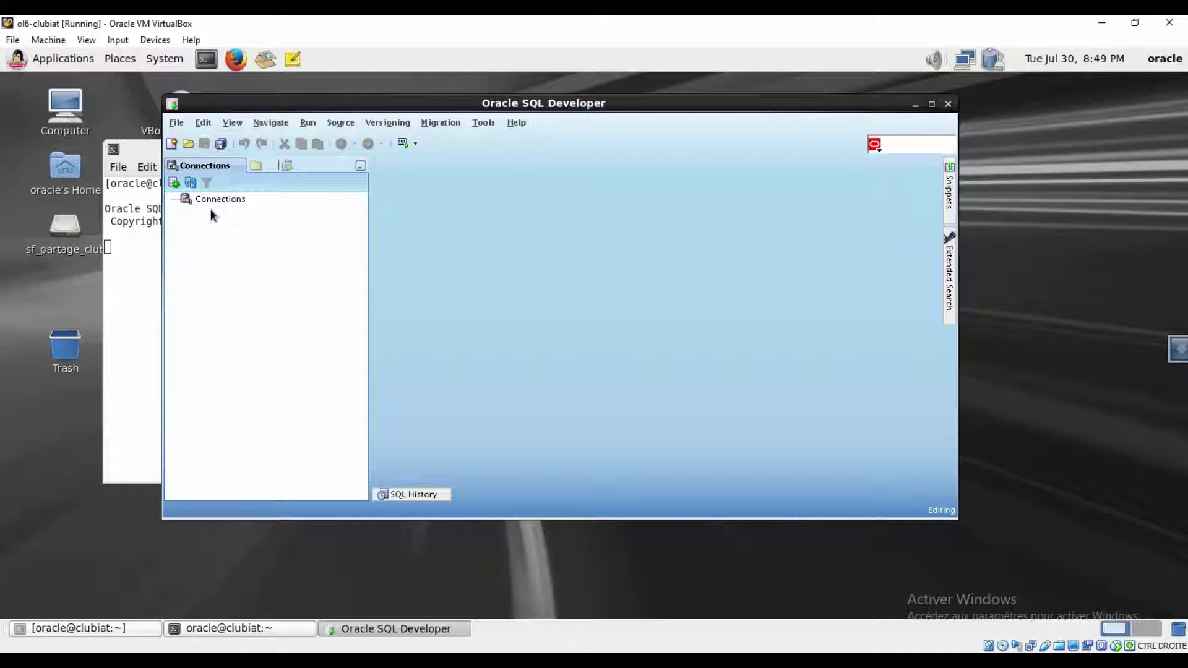
Start a new database connection named scott with the username scott
{"action": "left_click", "coordinate": [187, 200]}
{"action": "left_click", "coordinate": [174, 183]}
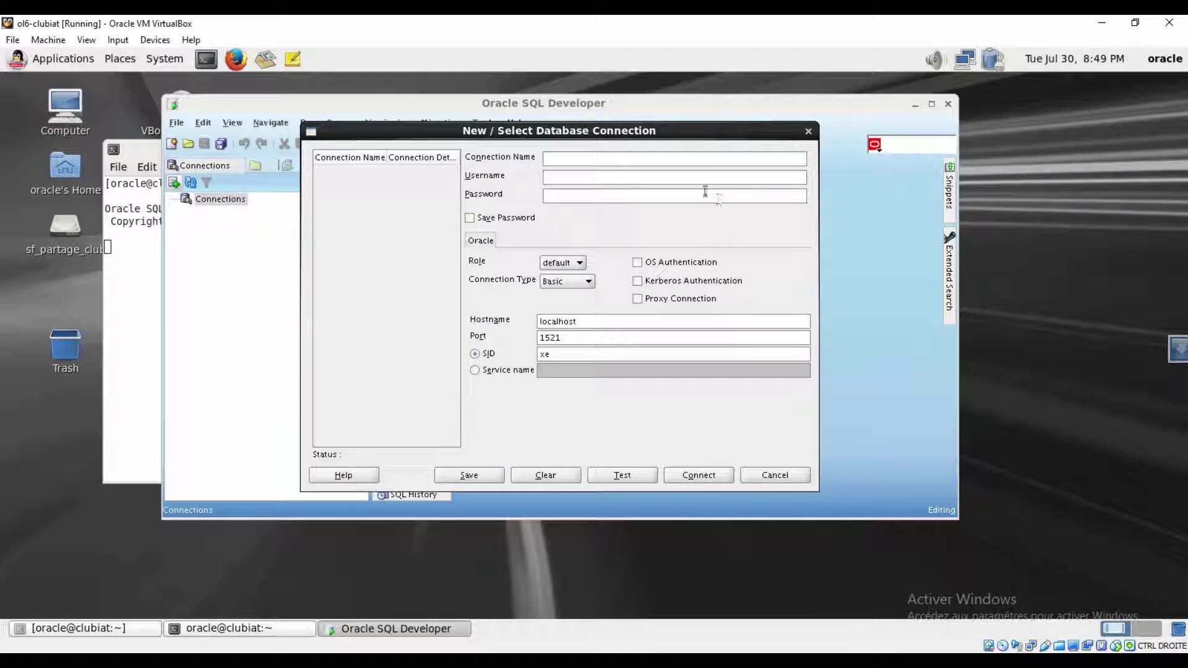
{"action": "left_click", "coordinate": [573, 159]}
{"action": "type", "text": "scoot"}
{"action": "key", "text": "BackSpace"}
{"action": "type", "text": "tt"}
{"action": "key", "text": "Tab"}
{"action": "type", "text": "scoo"}
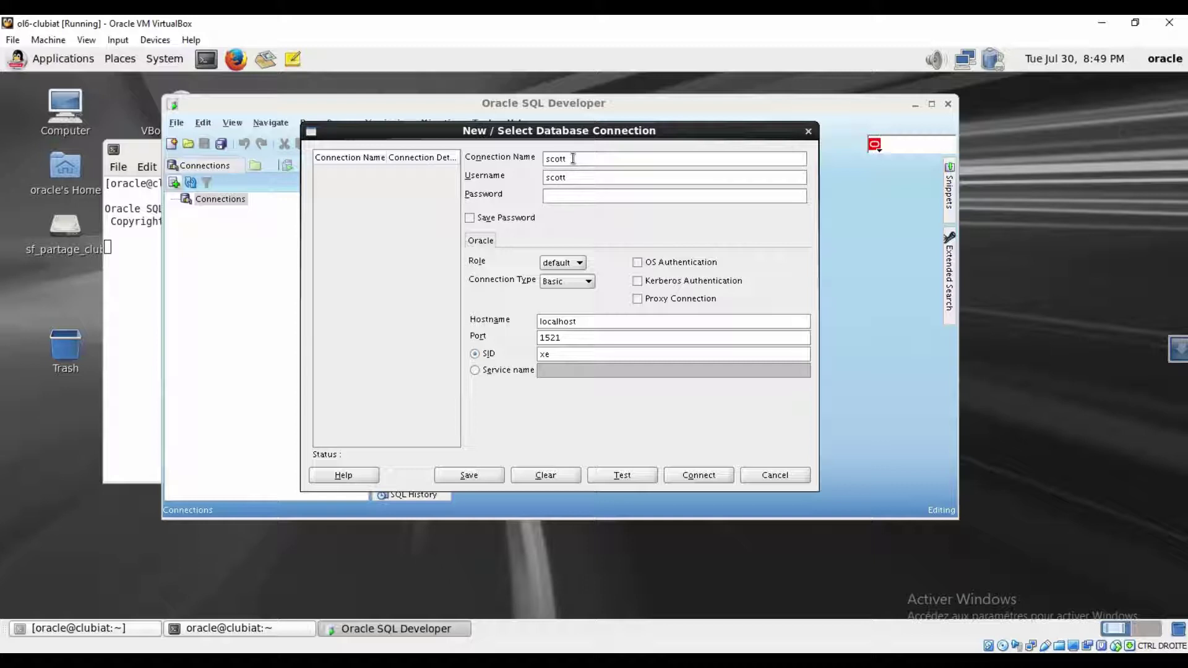
Enter the password for the scott connection and choose to save it
{"action": "left_click", "coordinate": [570, 196]}
{"action": "type", "text": "tiger"}
{"action": "left_click", "coordinate": [493, 218]}
Set the scott connection's SID to dbiat and display the available connection types
{"action": "double_click", "coordinate": [544, 354]}
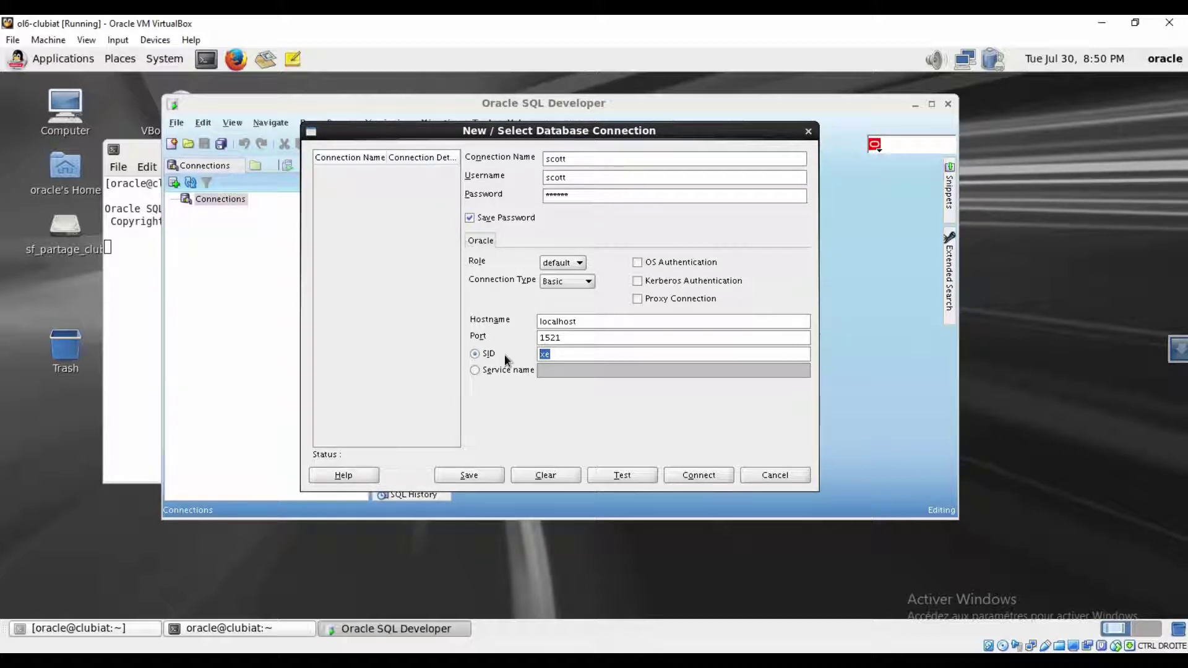
{"action": "type", "text": "dbiat"}
{"action": "left_click", "coordinate": [586, 281]}
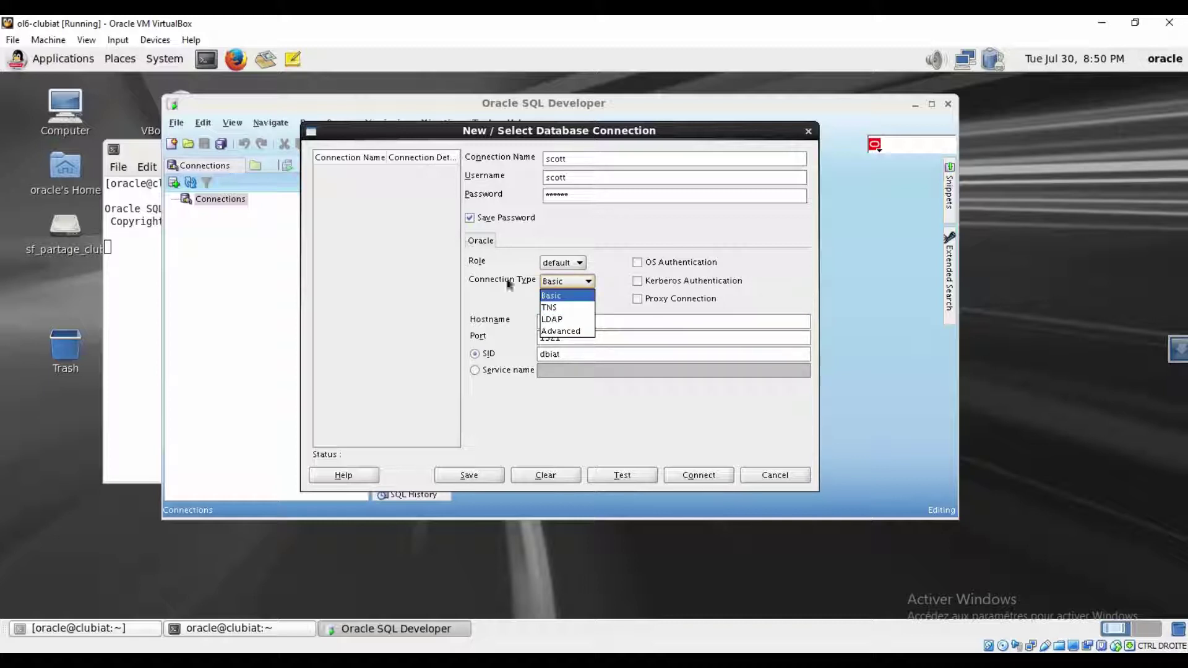
Keep the Basic connection type for the scott connection, test it and connect
{"action": "left_click", "coordinate": [618, 237]}
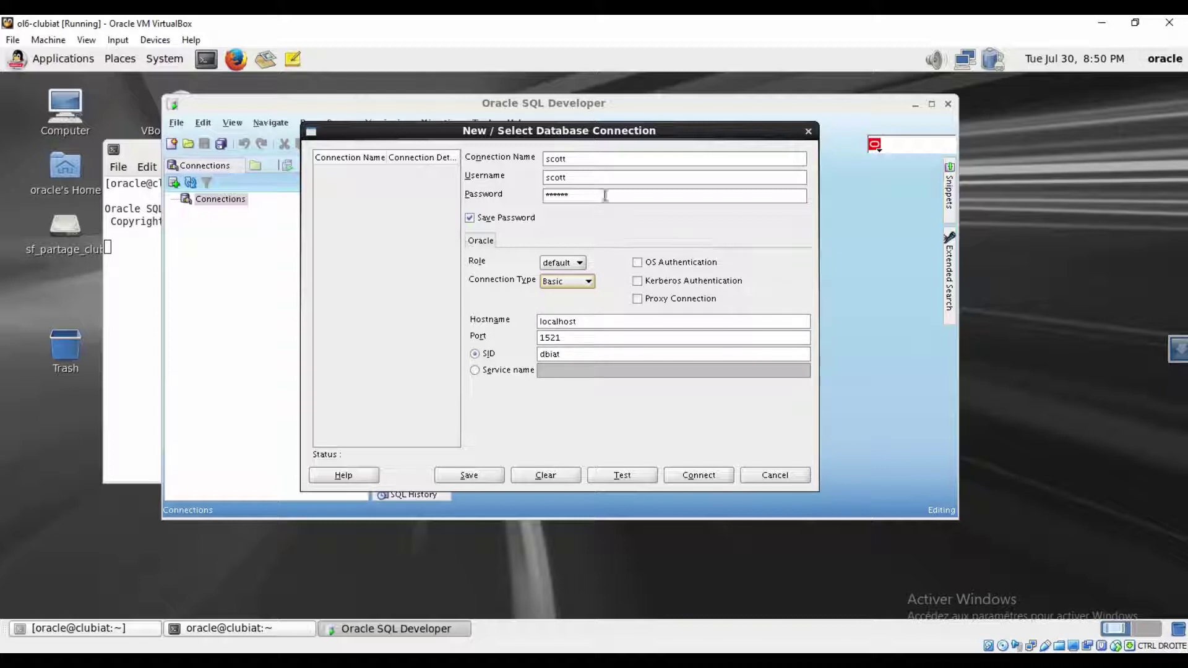
{"action": "left_click", "coordinate": [633, 472]}
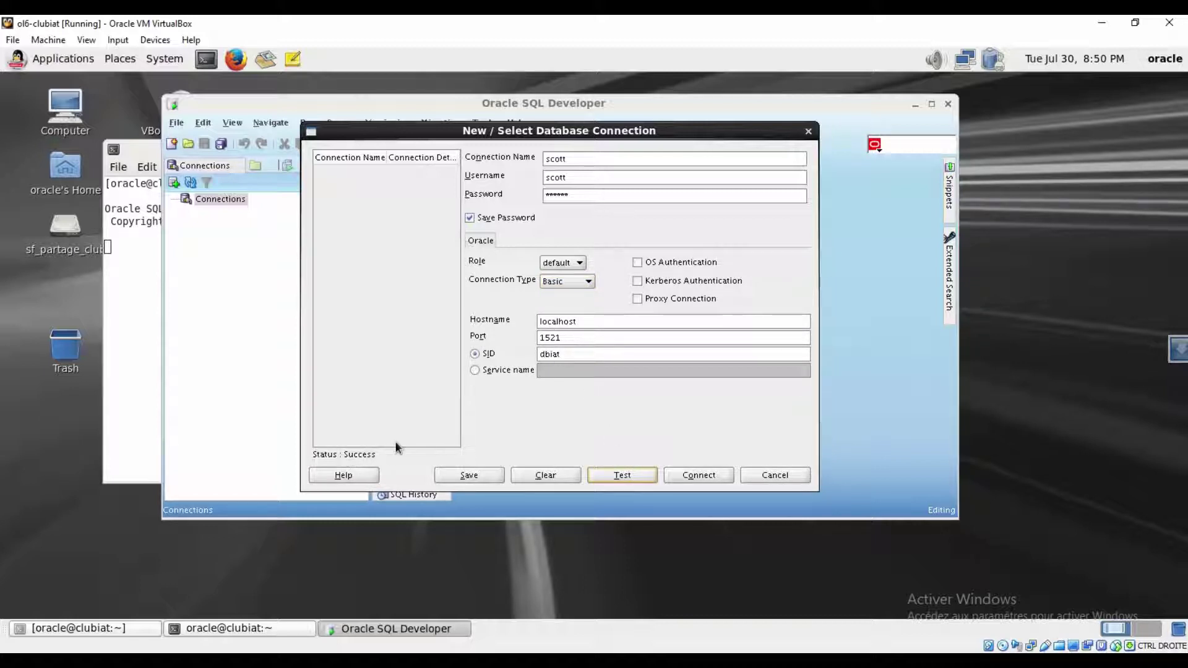
{"action": "left_click", "coordinate": [709, 477]}
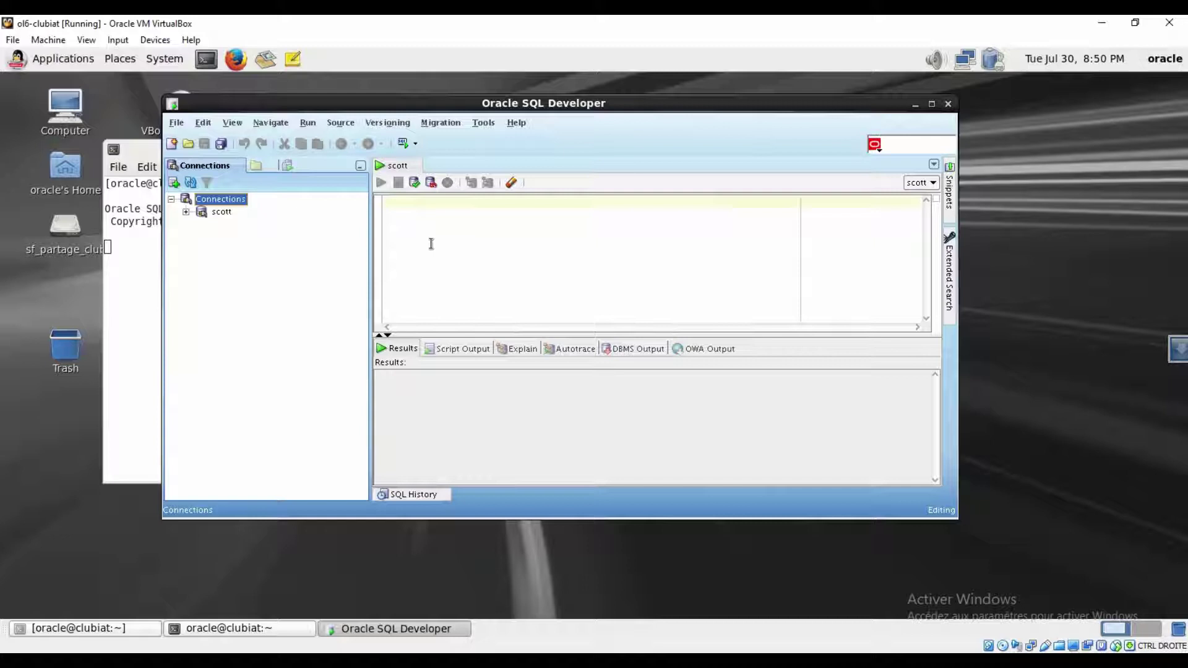
Expand the scott connection's tables and run the query "select * FROM dept;" in its worksheet
{"action": "left_click", "coordinate": [186, 212]}
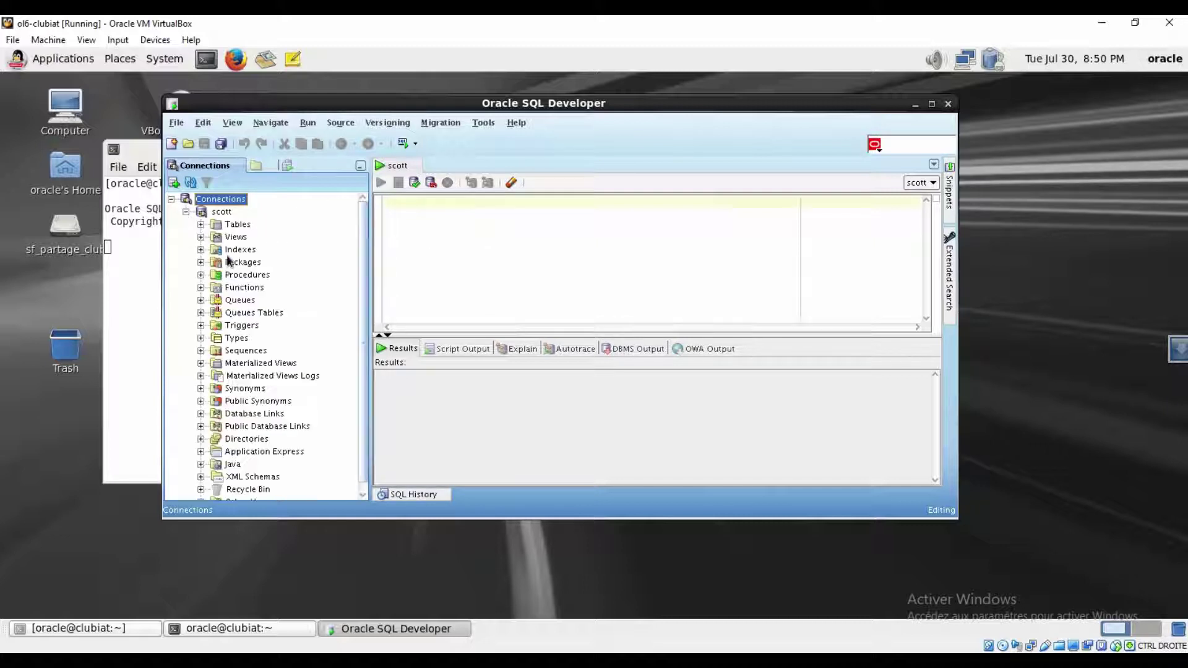
{"action": "left_click", "coordinate": [201, 225]}
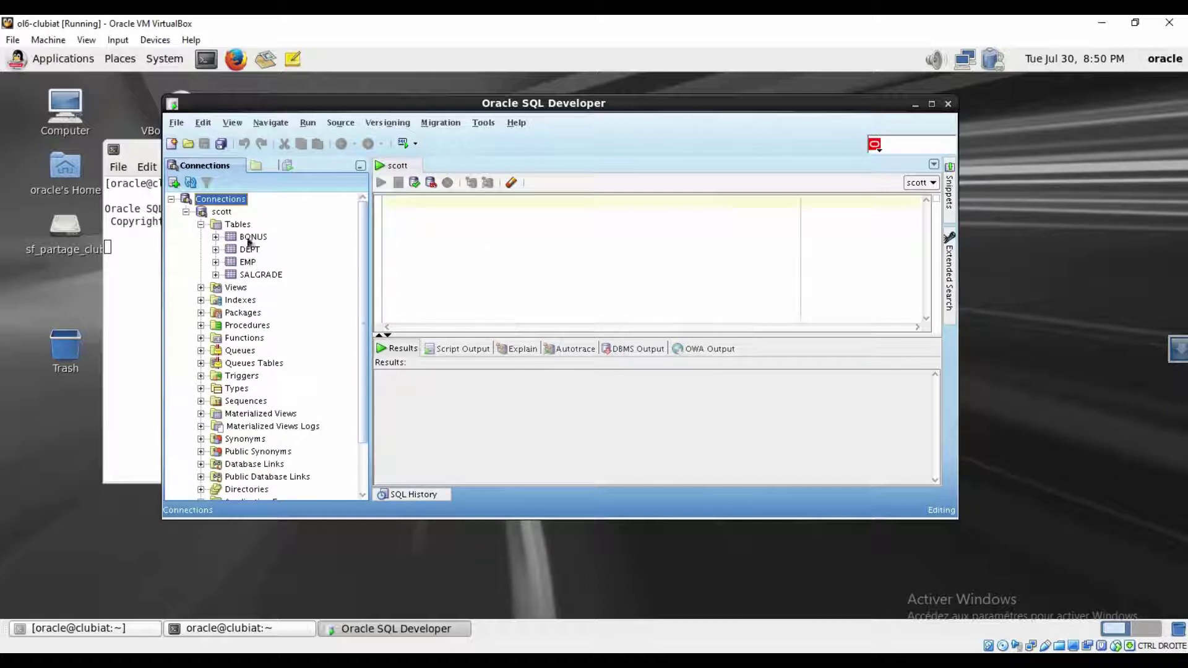
{"action": "left_click", "coordinate": [424, 224]}
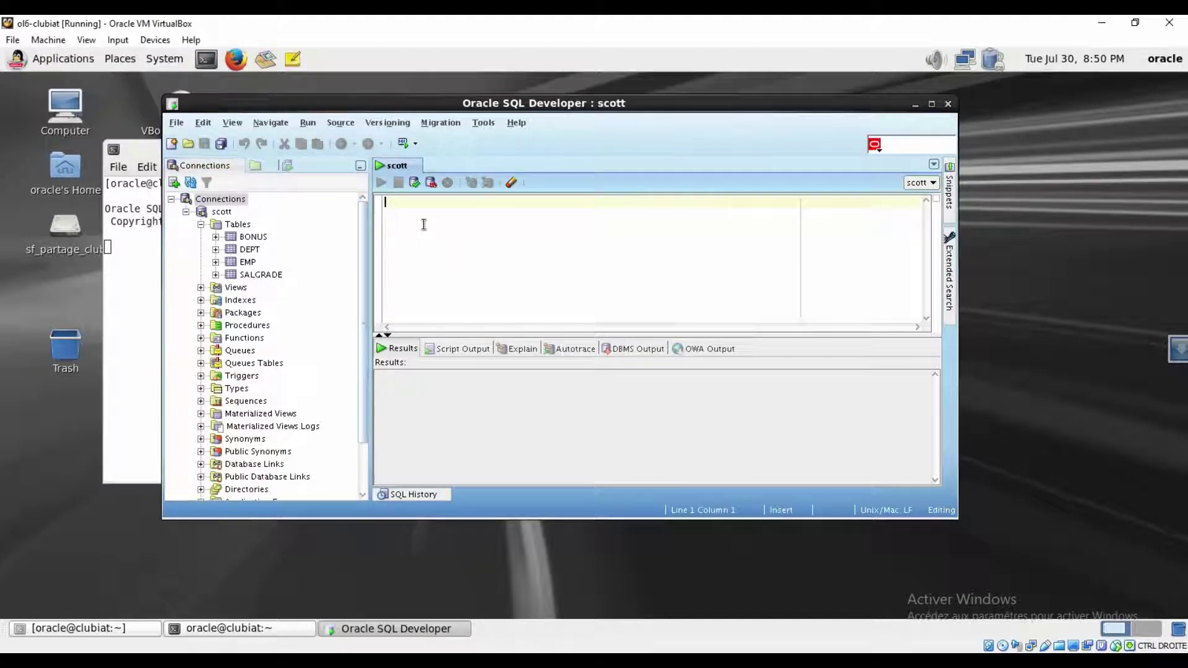
{"action": "type", "text": "select "}
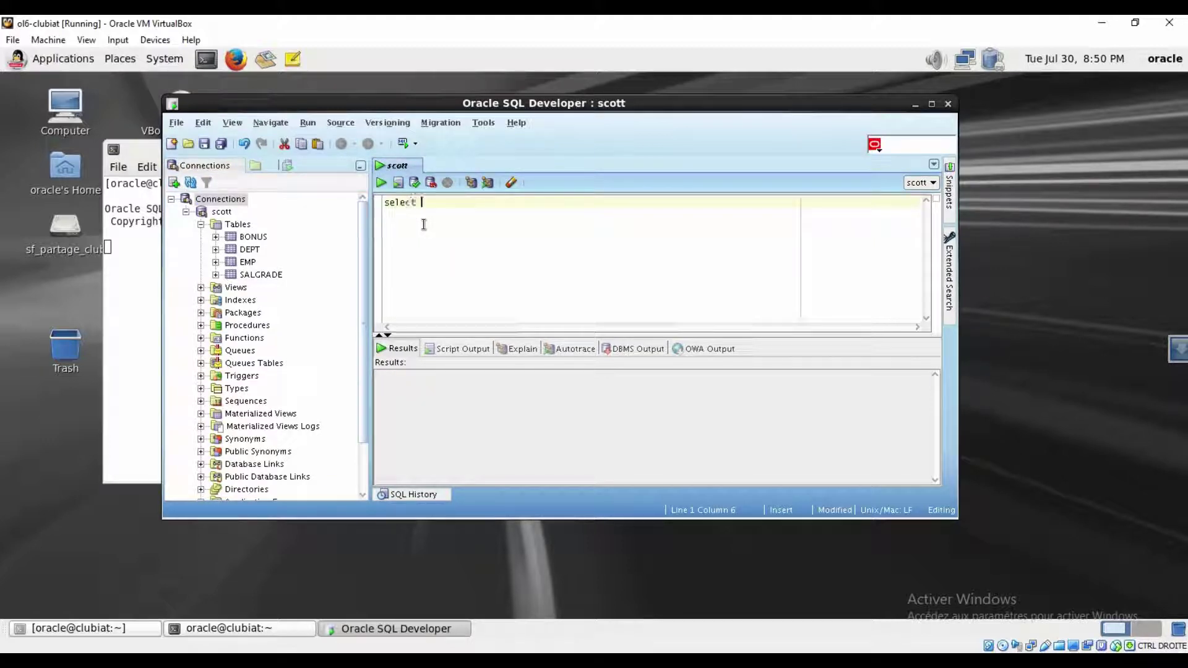
{"action": "type", "text": "* fr"}
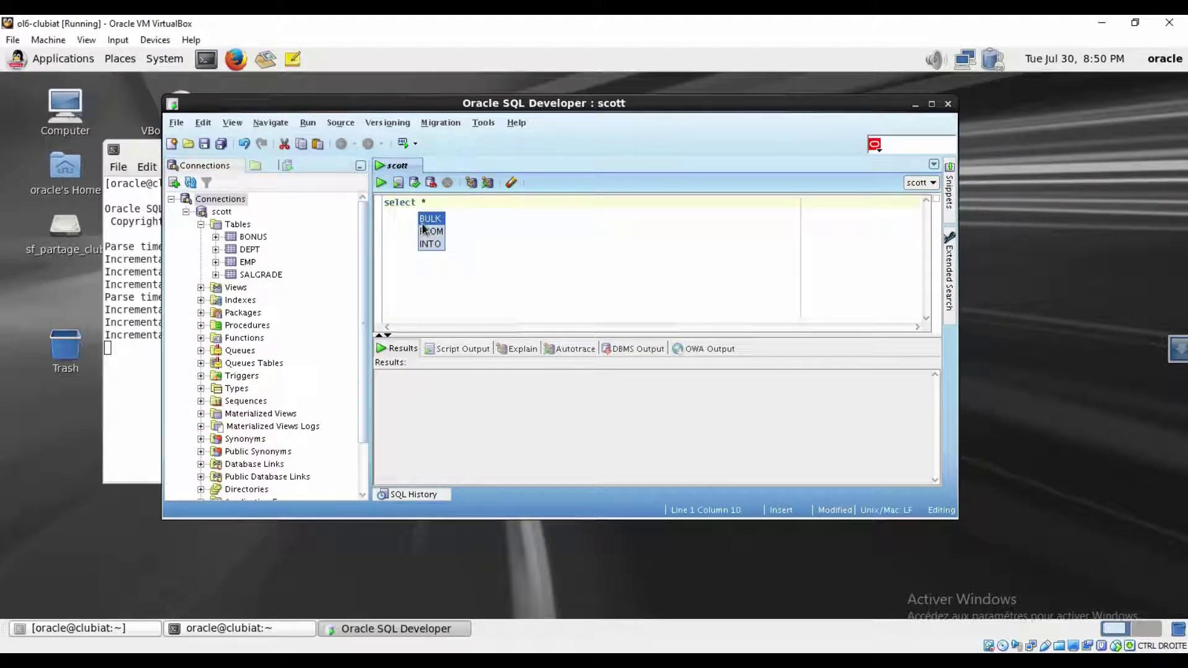
{"action": "key", "text": "Return"}
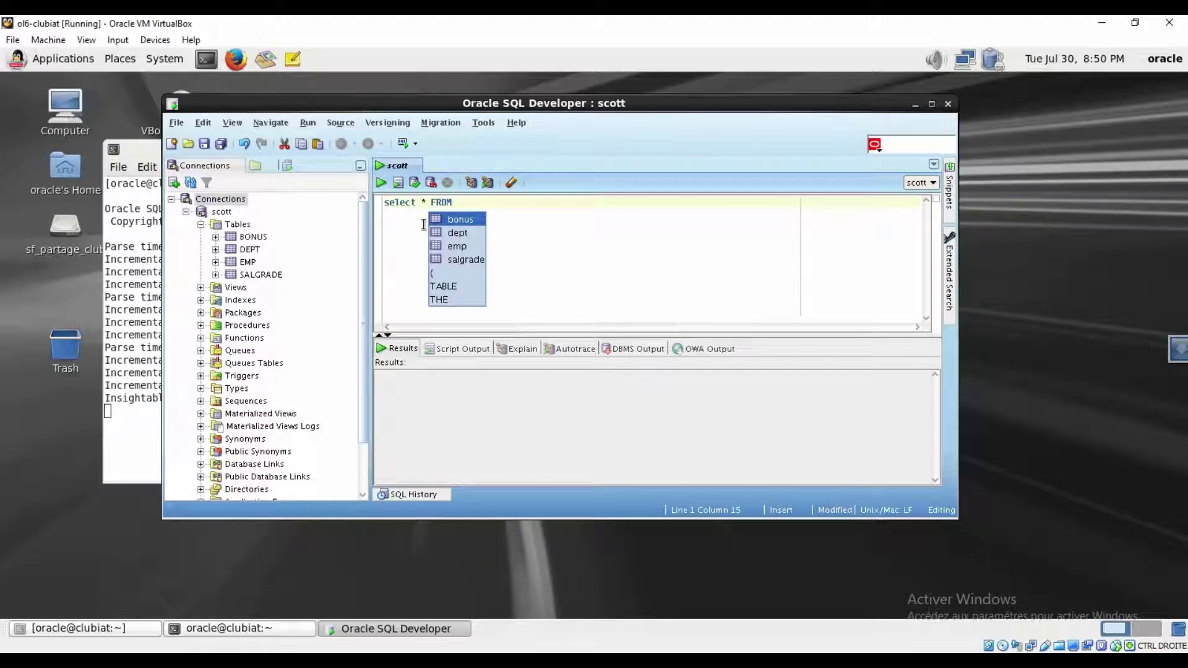
{"action": "key", "text": "Down"}
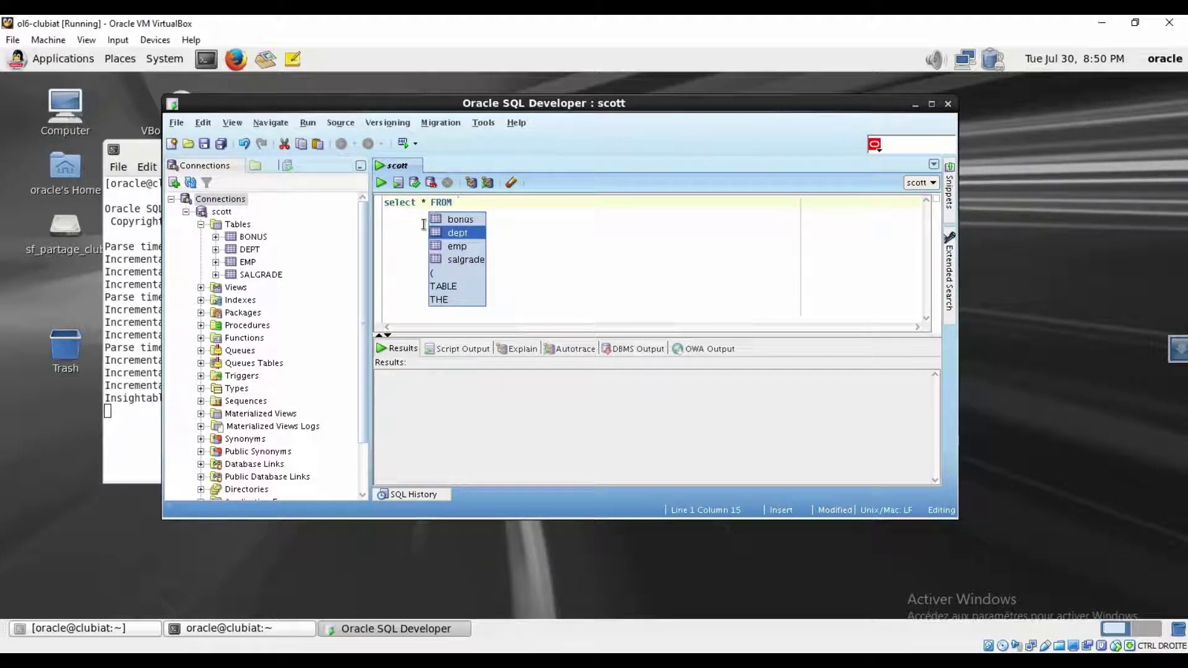
{"action": "key", "text": "Return"}
{"action": "type", "text": ";"}
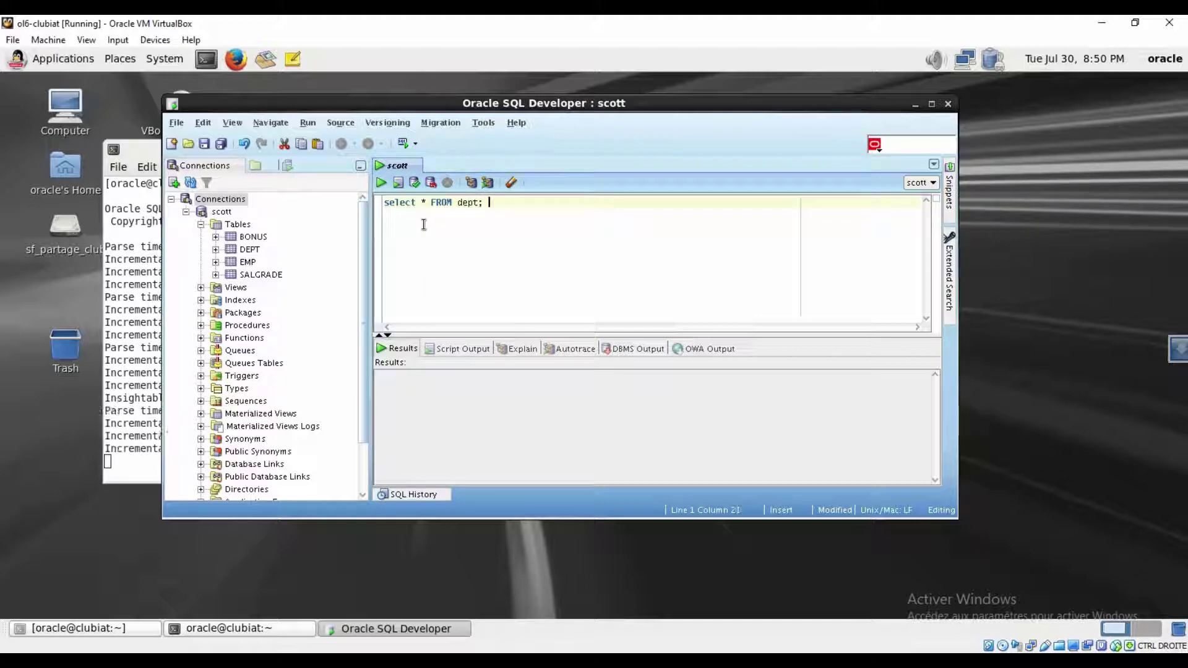
{"action": "key", "text": "ctrl+Return"}
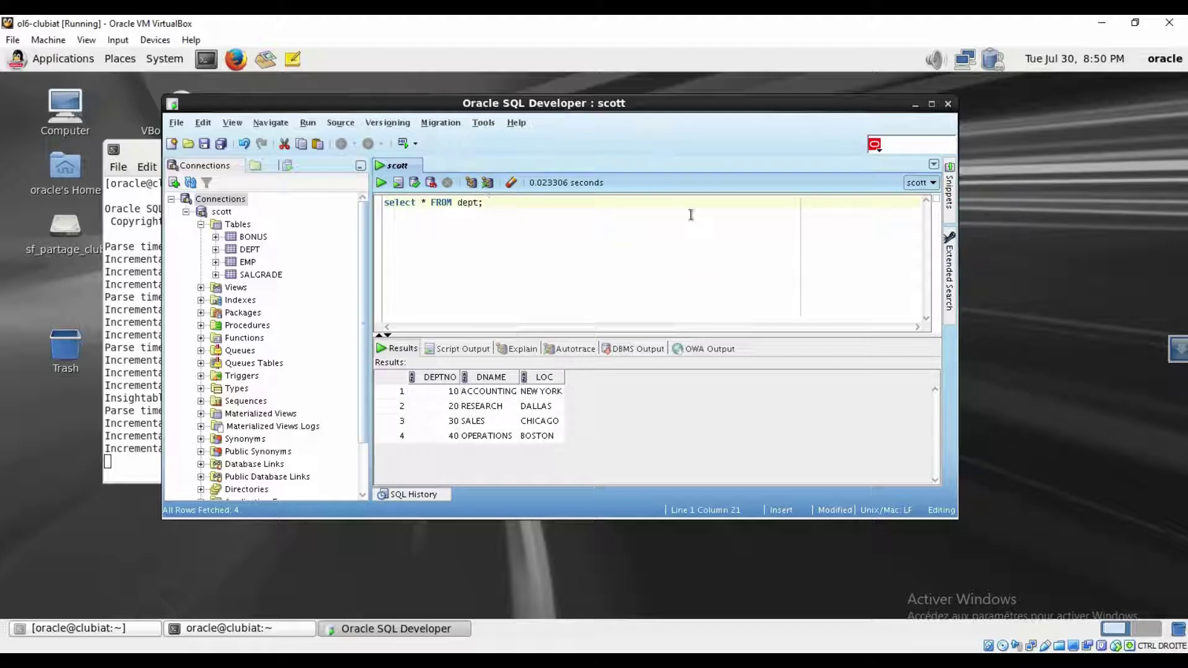
{"action": "left_click", "coordinate": [877, 148]}
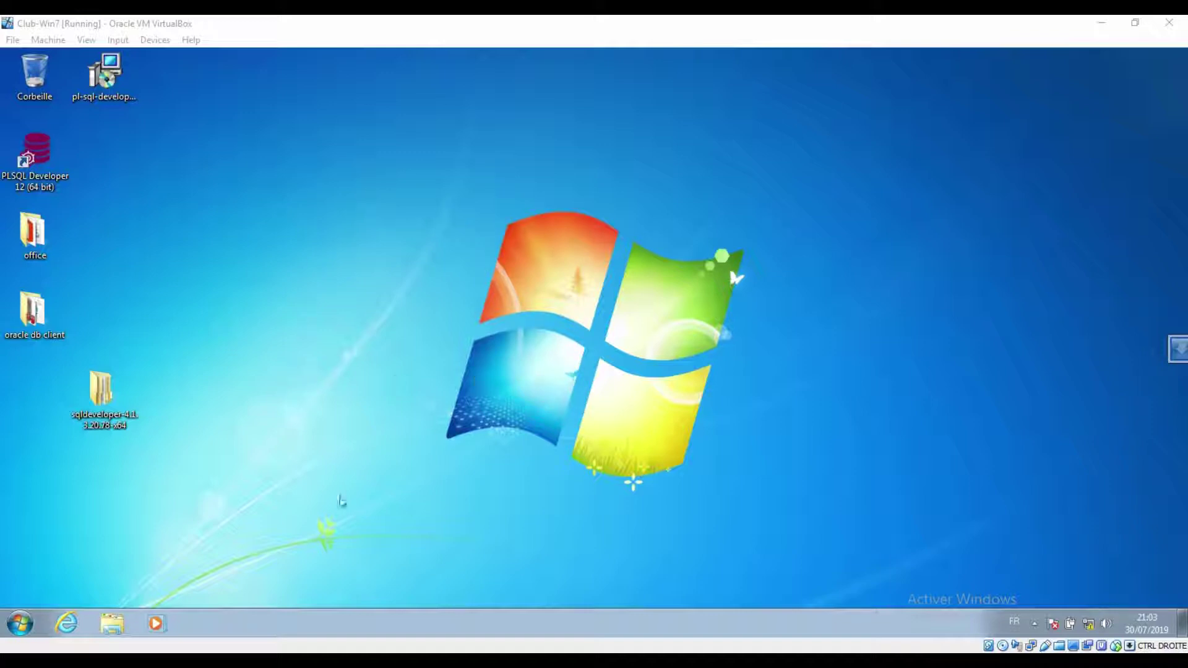
{"action": "left_click", "coordinate": [67, 624]}
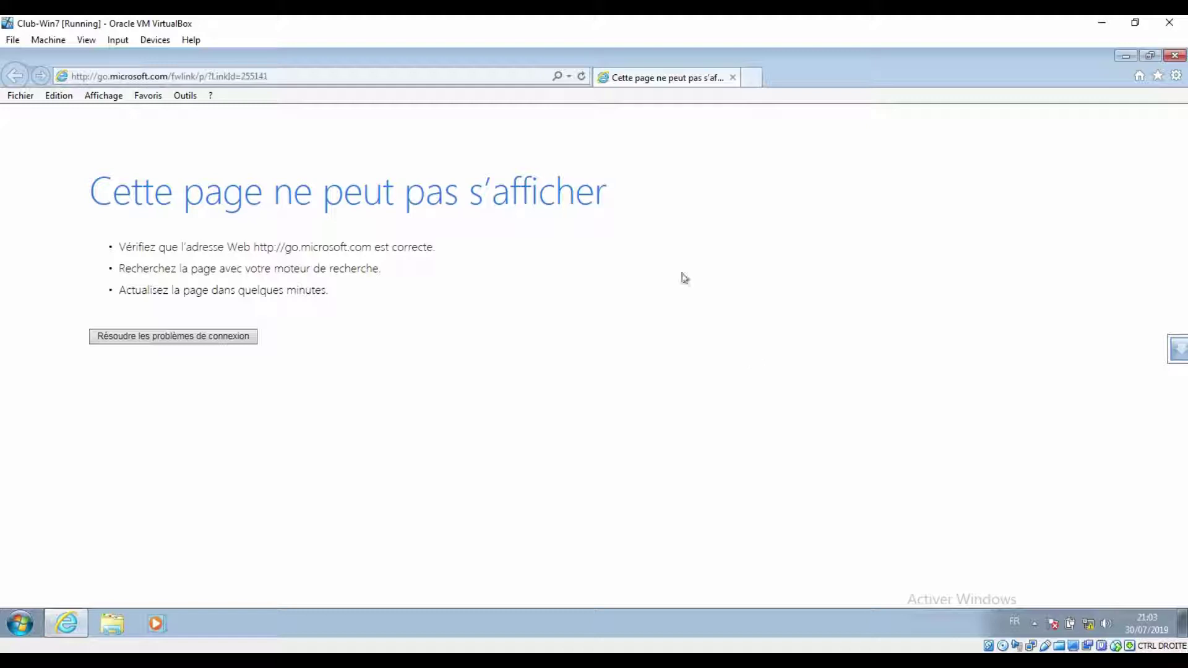
{"action": "left_click", "coordinate": [567, 78]}
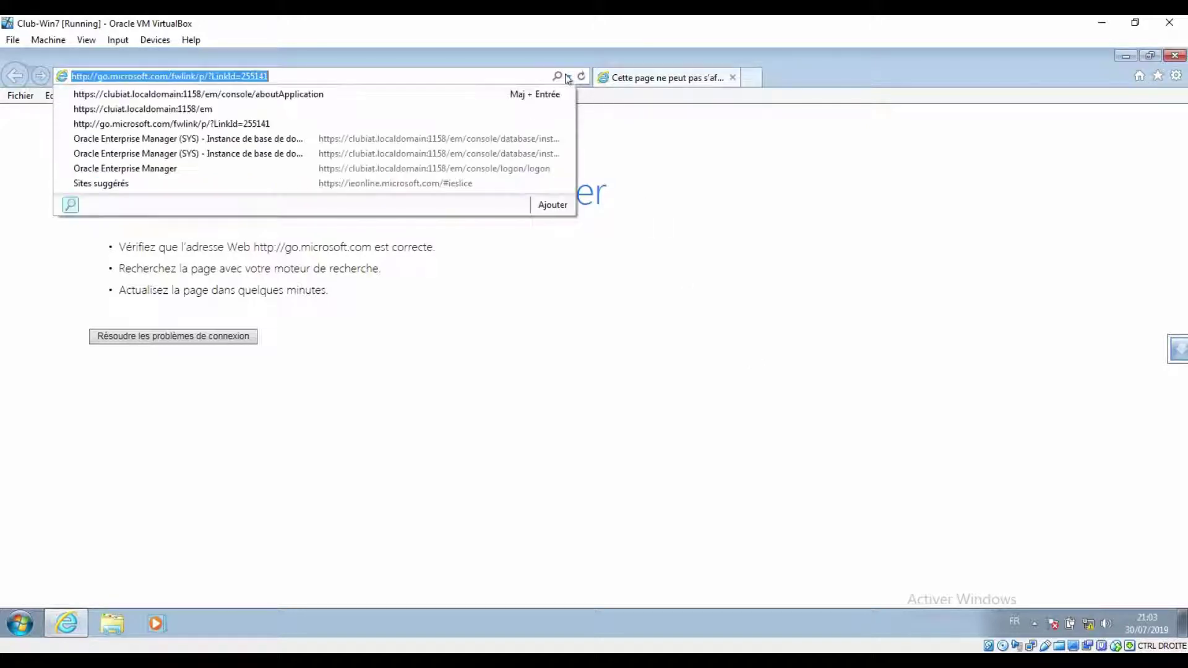
{"action": "left_click", "coordinate": [241, 95]}
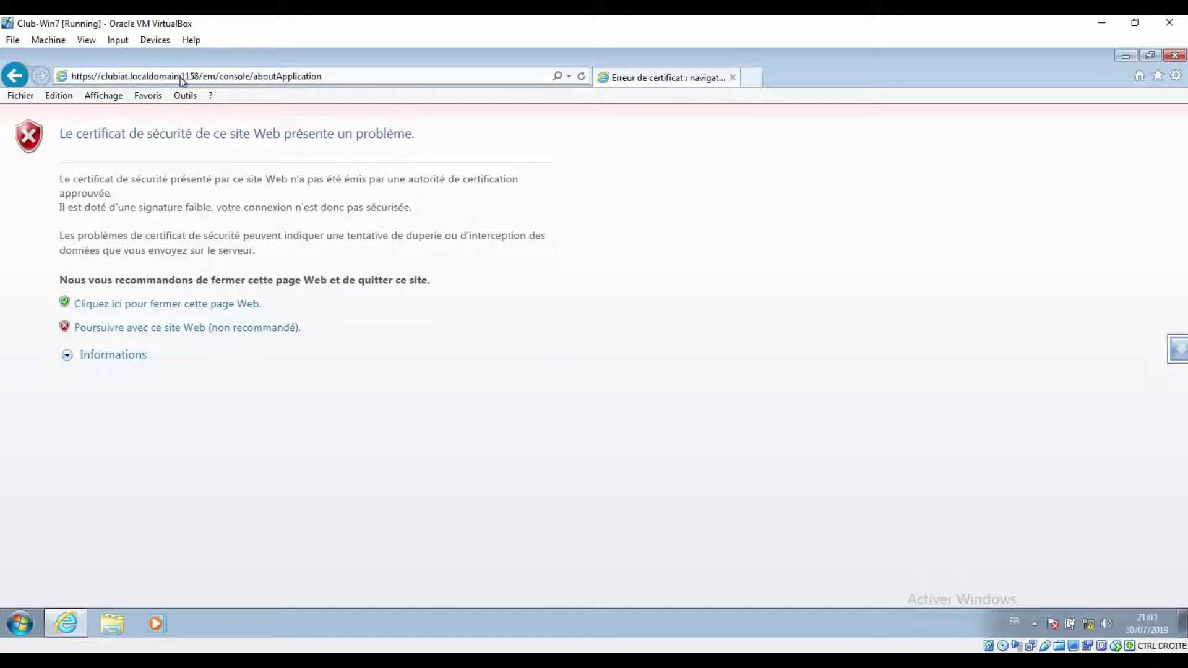
{"action": "left_click", "coordinate": [352, 76]}
{"action": "left_click", "coordinate": [353, 75]}
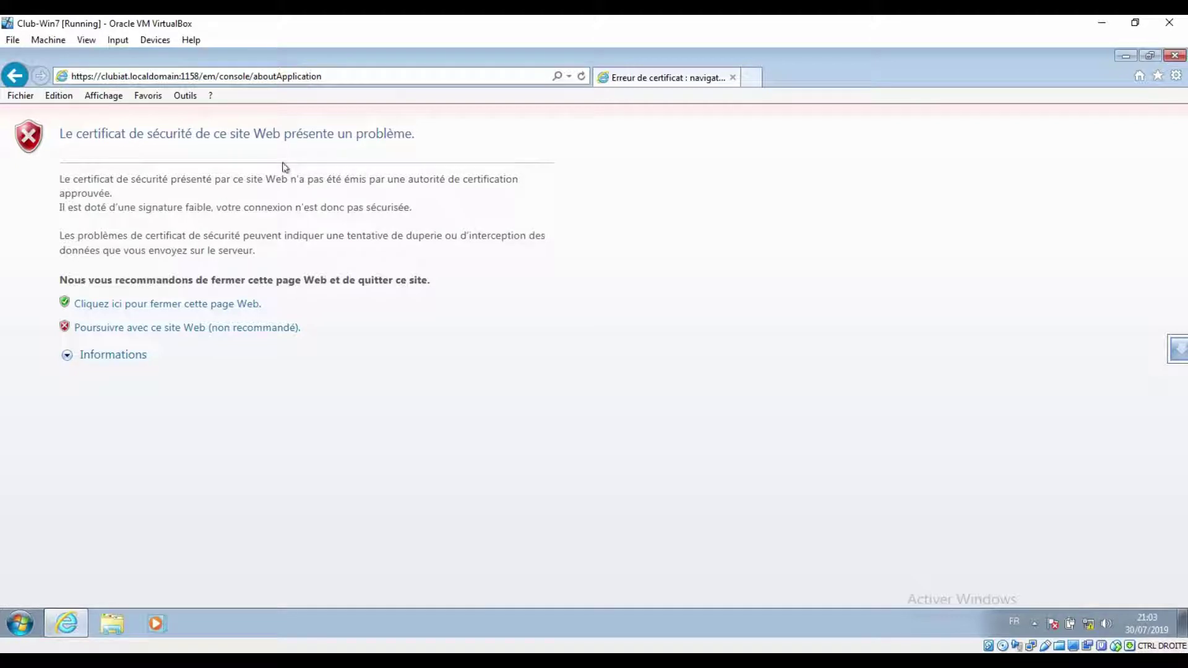
{"action": "left_click", "coordinate": [153, 335]}
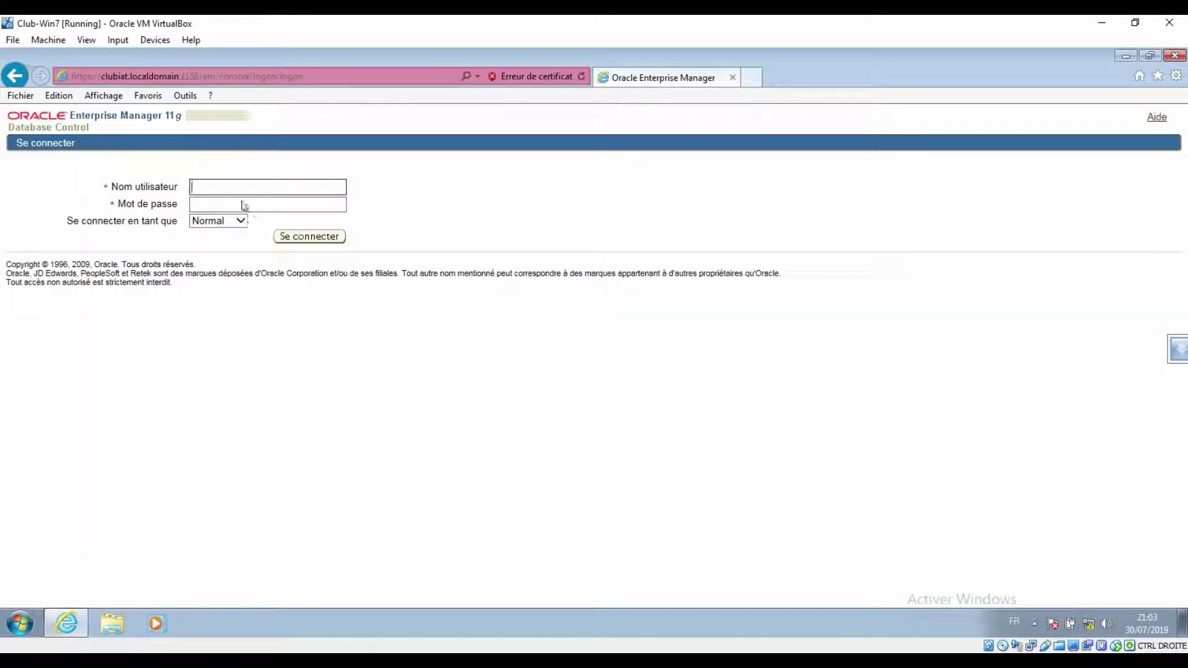
Log in to Enterprise Manager as sys, entering the account password and choosing the connection role
{"action": "left_click", "coordinate": [295, 183]}
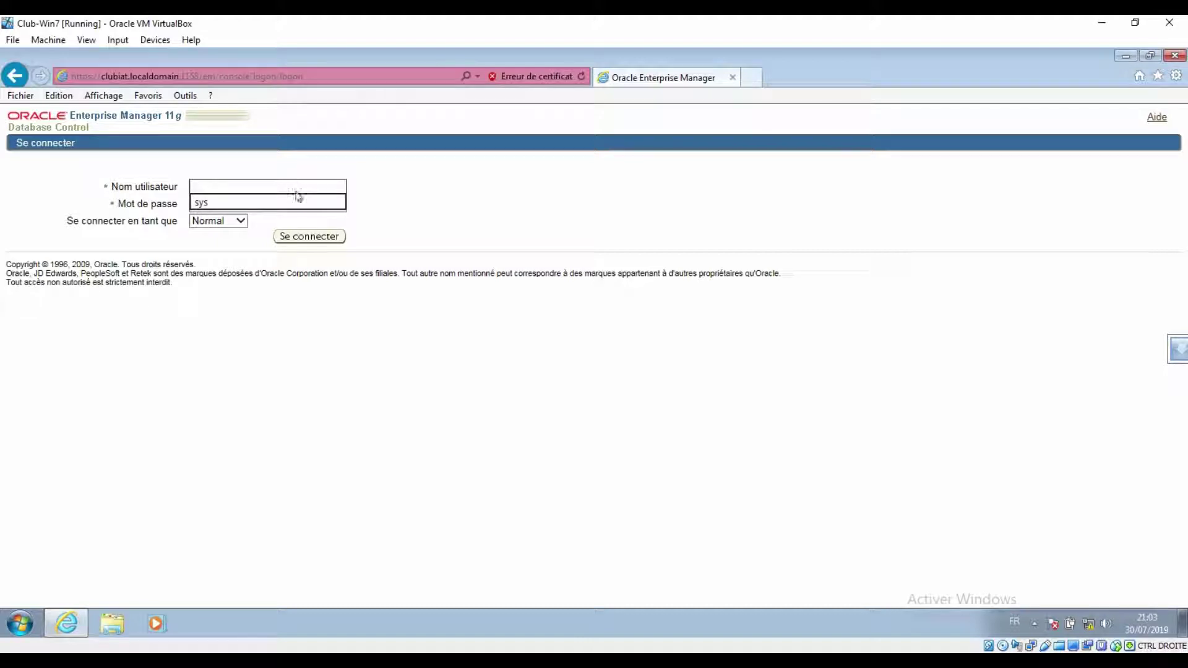
{"action": "left_click", "coordinate": [291, 204]}
{"action": "left_click", "coordinate": [238, 221]}
{"action": "left_click", "coordinate": [228, 232]}
{"action": "left_click", "coordinate": [309, 236]}
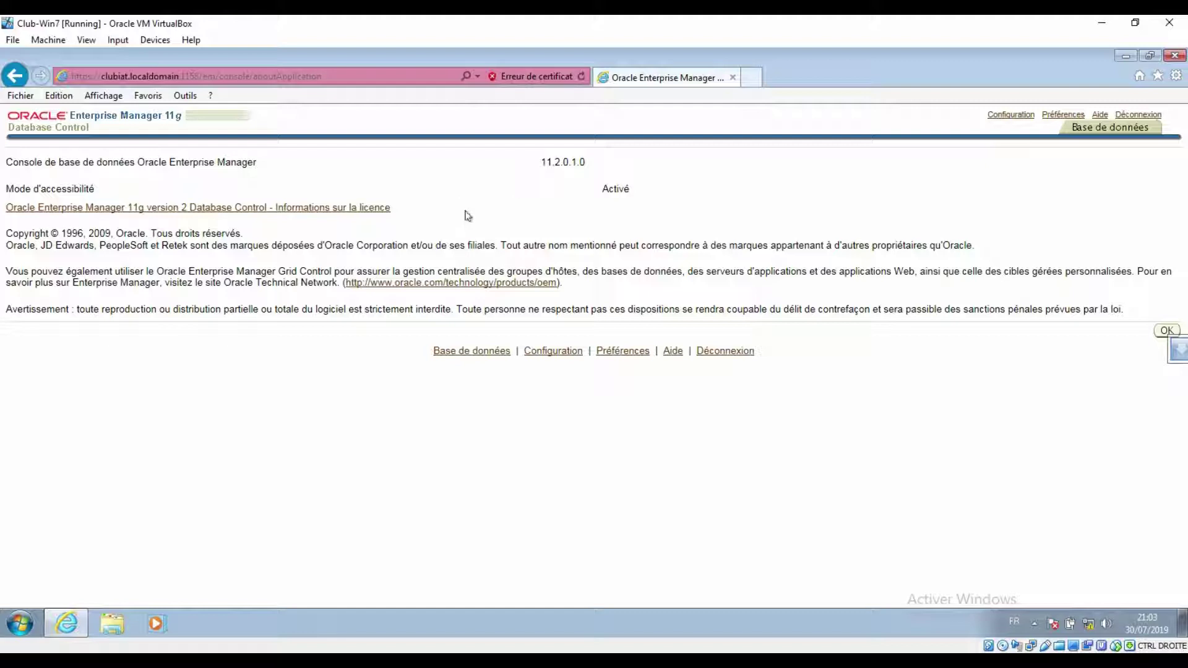
Open the dbiat instance's database home page and examine its availability options (Disponibilité)
{"action": "left_click", "coordinate": [1095, 131]}
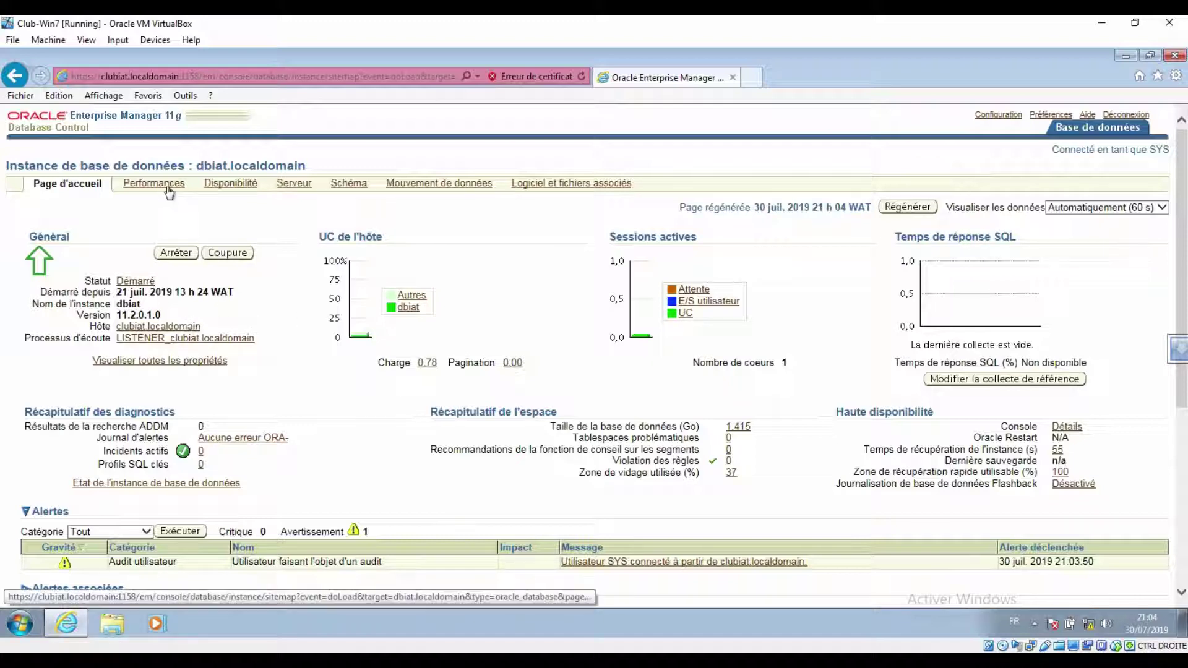
{"action": "left_click", "coordinate": [230, 183]}
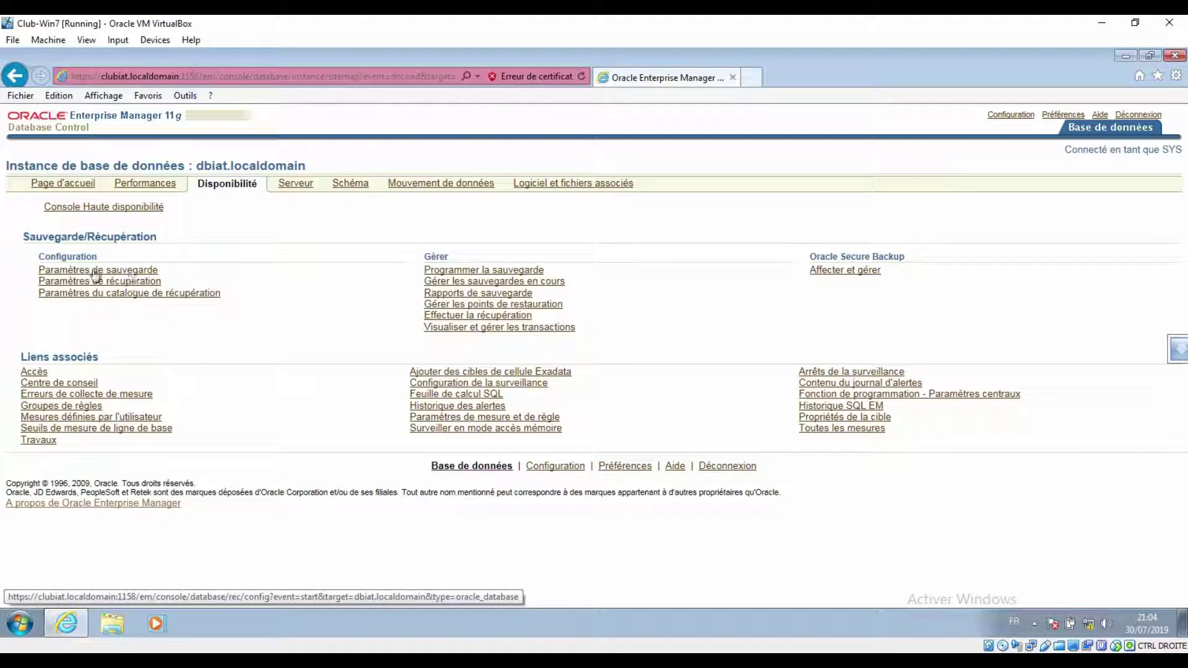
Examine the tablespace list from the server options (Serveur), and return to the instance to view its schema options (Schéma)
{"action": "left_click", "coordinate": [295, 184]}
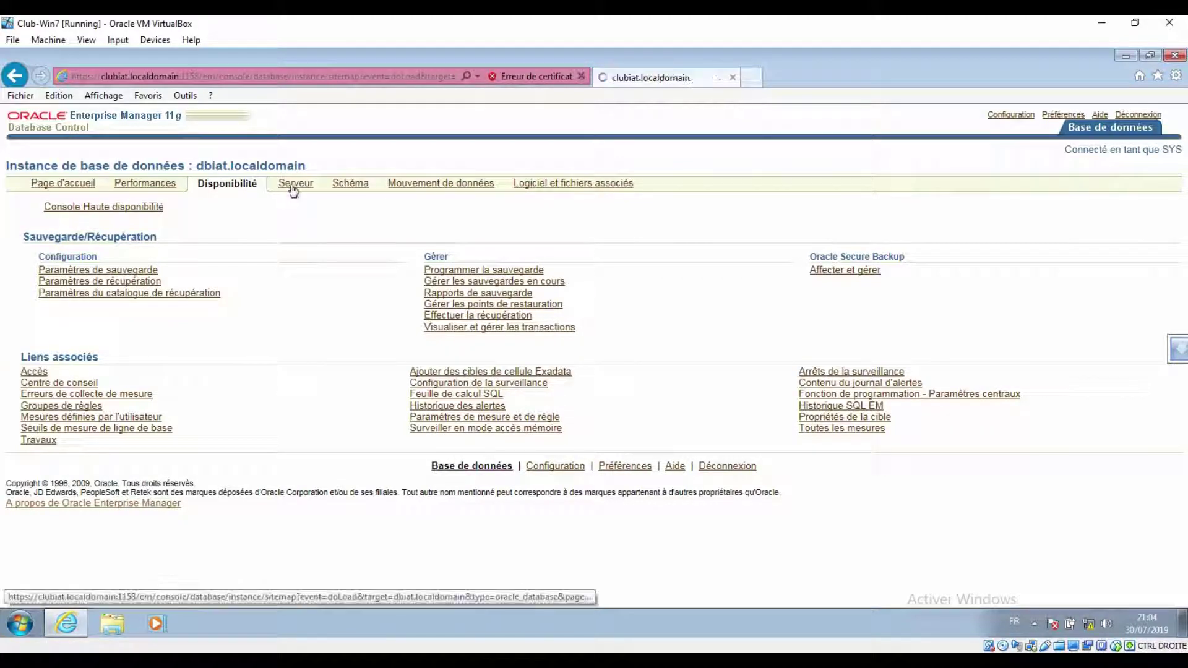
{"action": "left_click", "coordinate": [45, 239]}
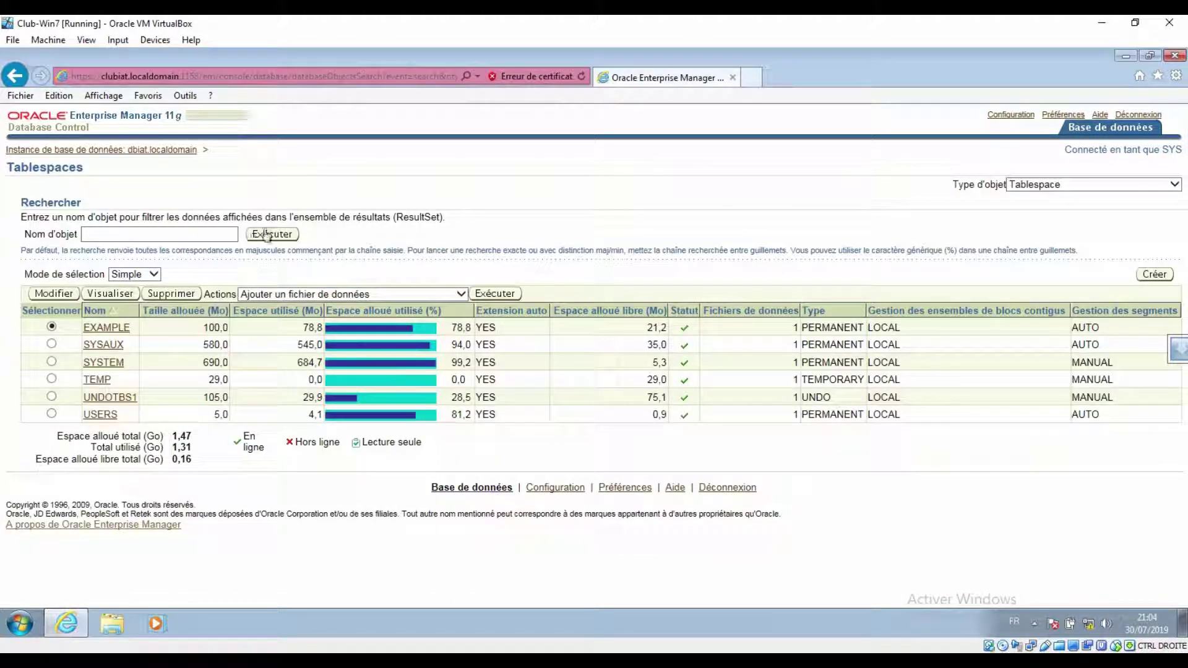
{"action": "left_click", "coordinate": [179, 150]}
{"action": "left_click", "coordinate": [345, 192]}
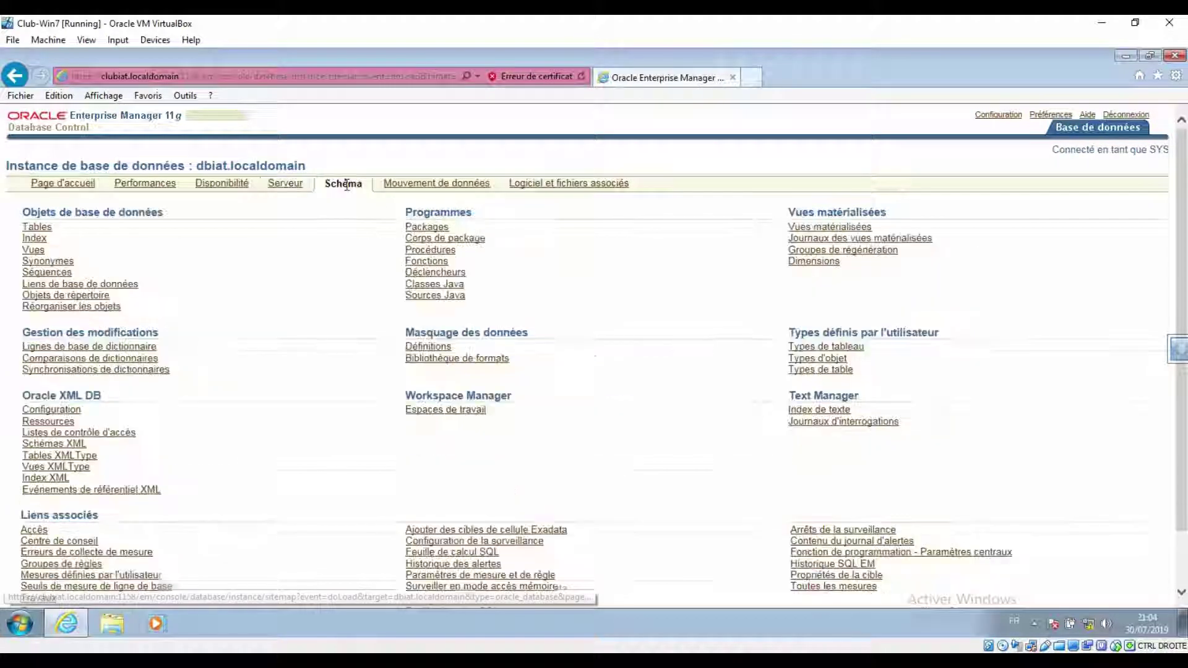